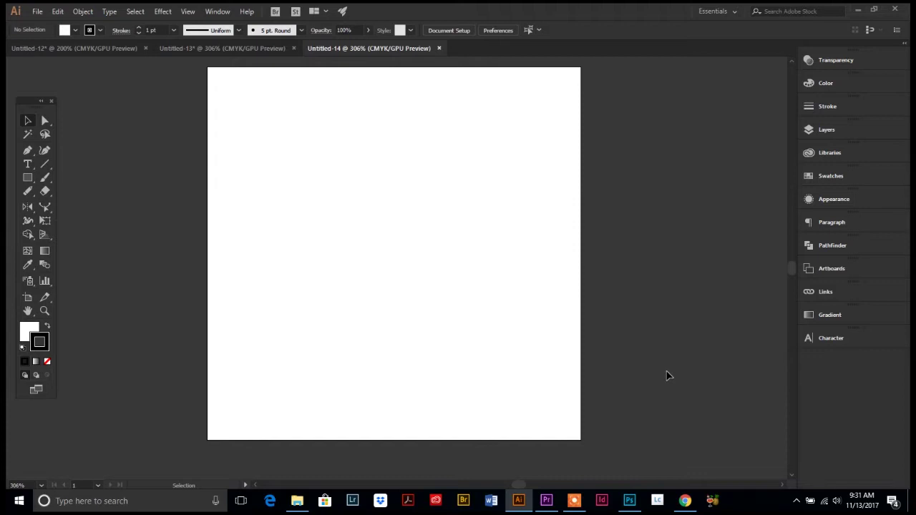
Draw a small circle near the artboard's top-left and repeat copies into a row of seven
{"action": "left_click", "coordinate": [26, 179]}
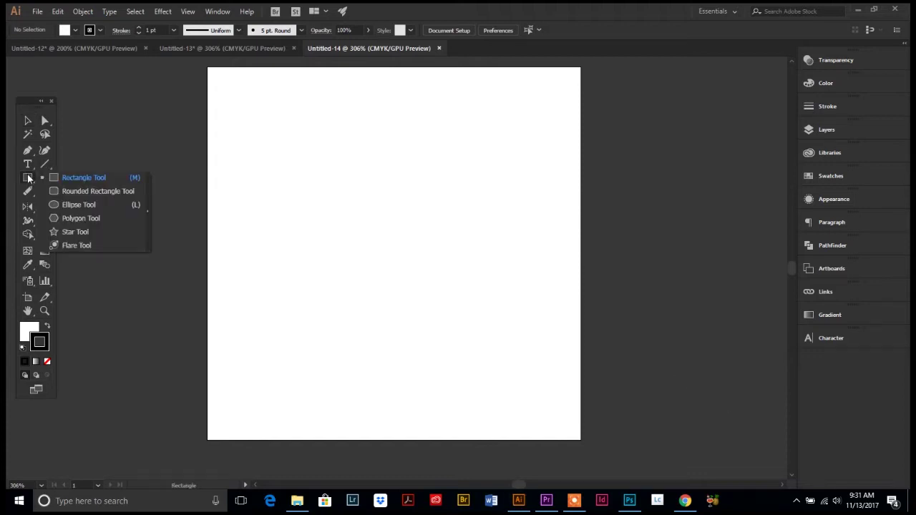
{"action": "left_click", "coordinate": [67, 204]}
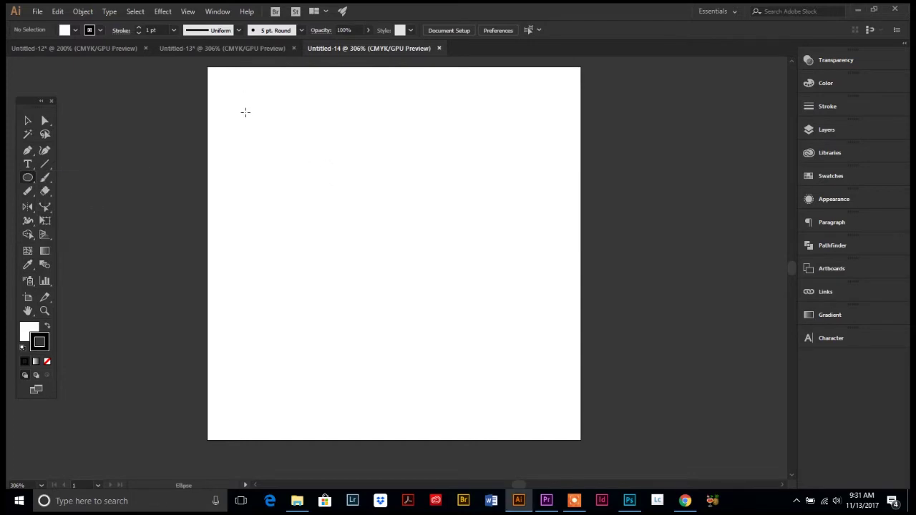
{"action": "left_click_drag", "start_coordinate": [246, 114], "coordinate": [288, 100]}
{"action": "left_click", "coordinate": [27, 120]}
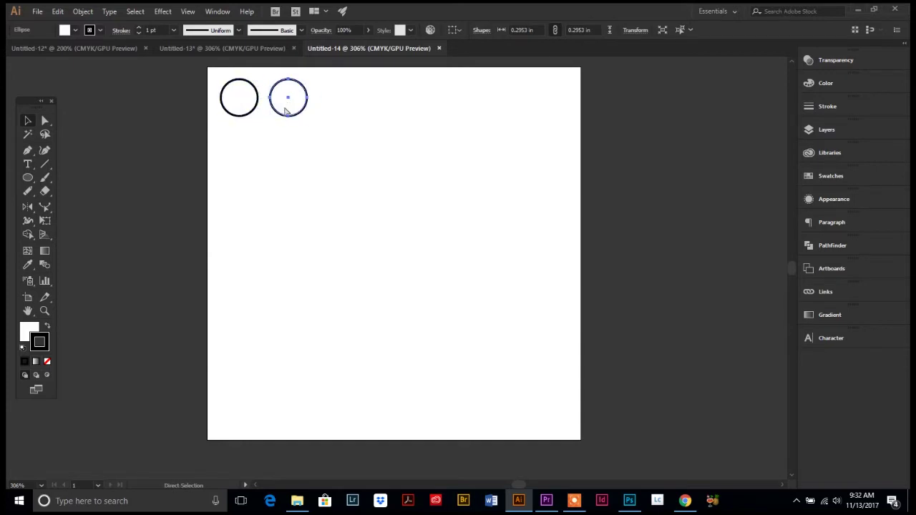
{"action": "key", "text": "ctrl+d"}
{"action": "key", "text": "ctrl+d"}
{"action": "key", "text": "ctrl+d"}
{"action": "key", "text": "ctrl+d"}
{"action": "key", "text": "ctrl+d"}
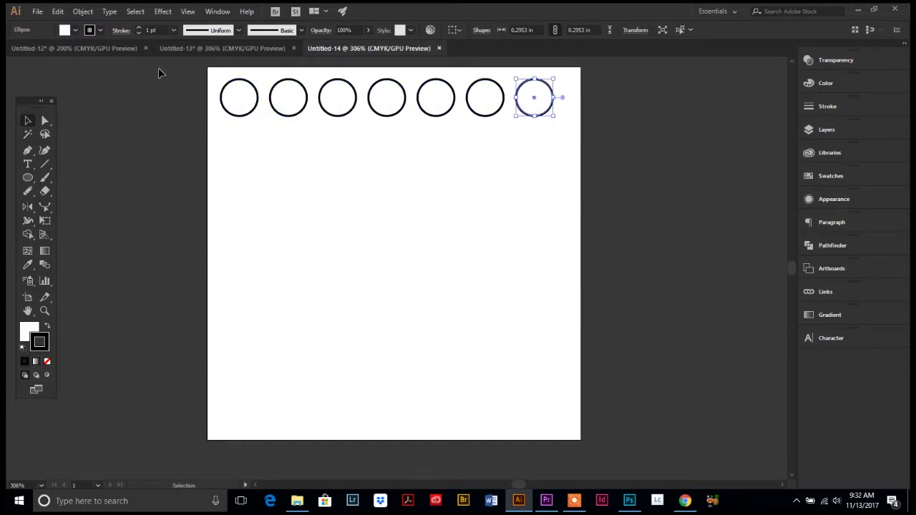
Fill the second, fourth and sixth circles solid black
{"action": "left_click", "coordinate": [289, 111]}
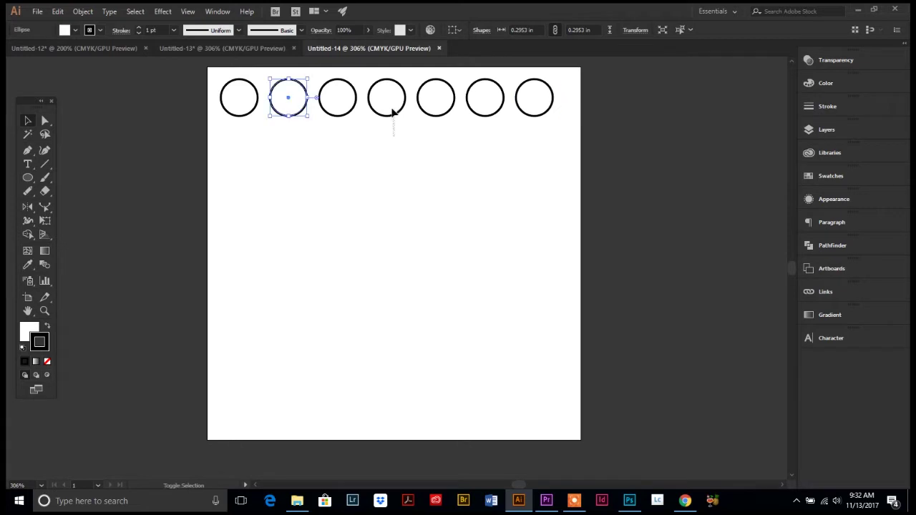
{"action": "left_click", "coordinate": [393, 113], "text": "shift"}
{"action": "left_click", "coordinate": [467, 108], "text": "shift"}
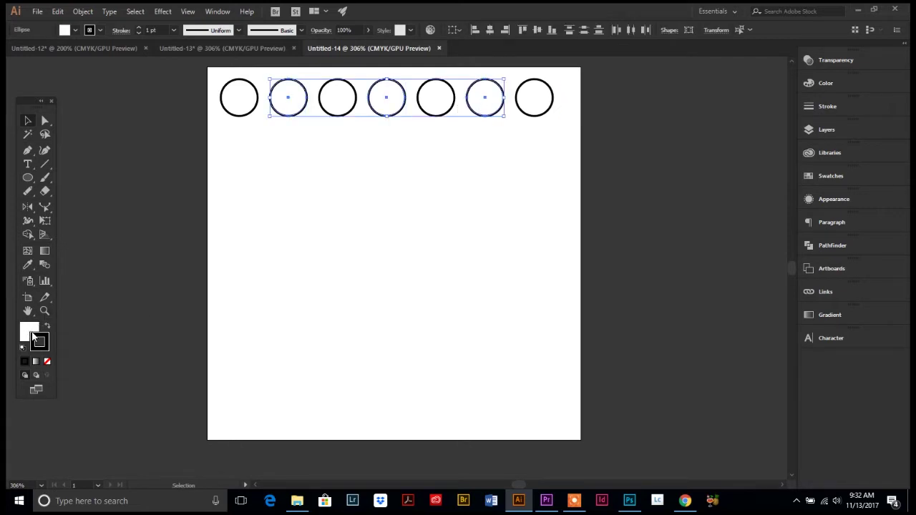
{"action": "left_click_drag", "start_coordinate": [40, 343], "coordinate": [29, 329]}
{"action": "left_click", "coordinate": [355, 247]}
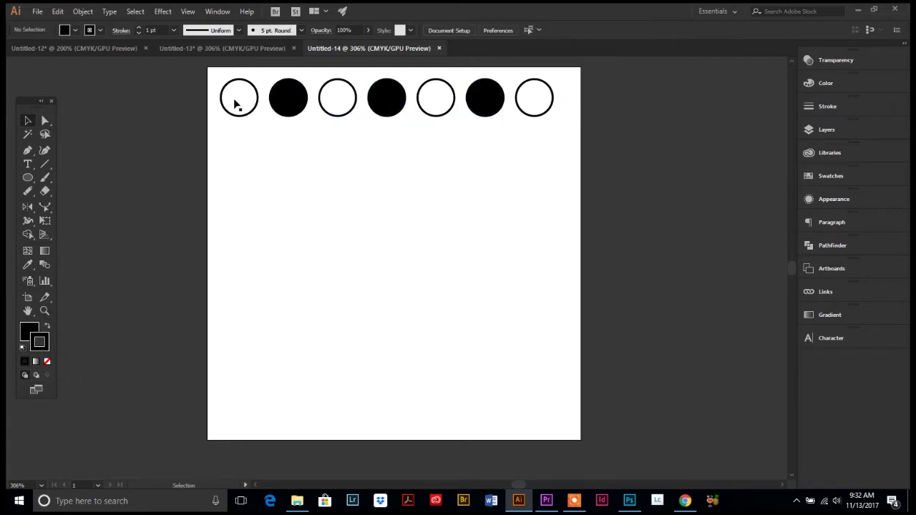
Move the circle row to the top-left and stretch it across the artboard width
{"action": "left_click_drag", "start_coordinate": [218, 70], "coordinate": [570, 144]}
{"action": "key", "text": "Right"}
{"action": "key", "text": "Right"}
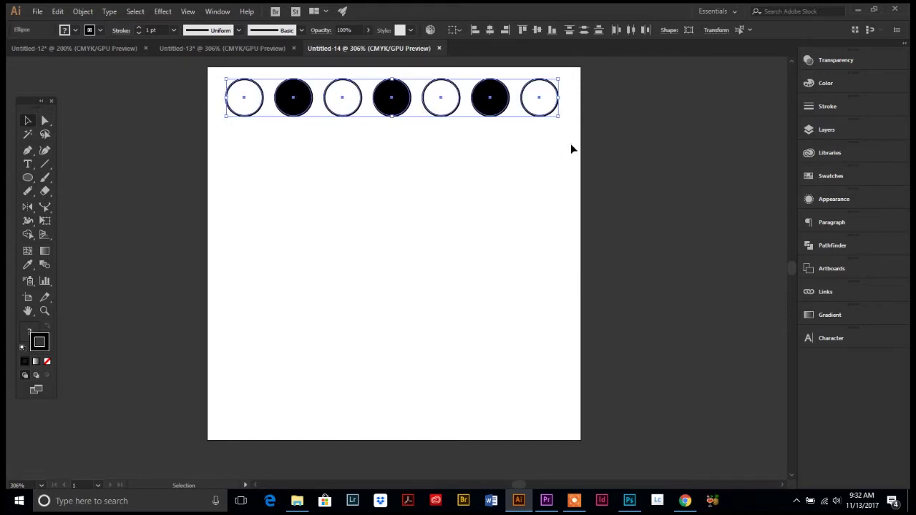
{"action": "key", "text": "Right"}
{"action": "left_click_drag", "start_coordinate": [309, 102], "coordinate": [298, 99]}
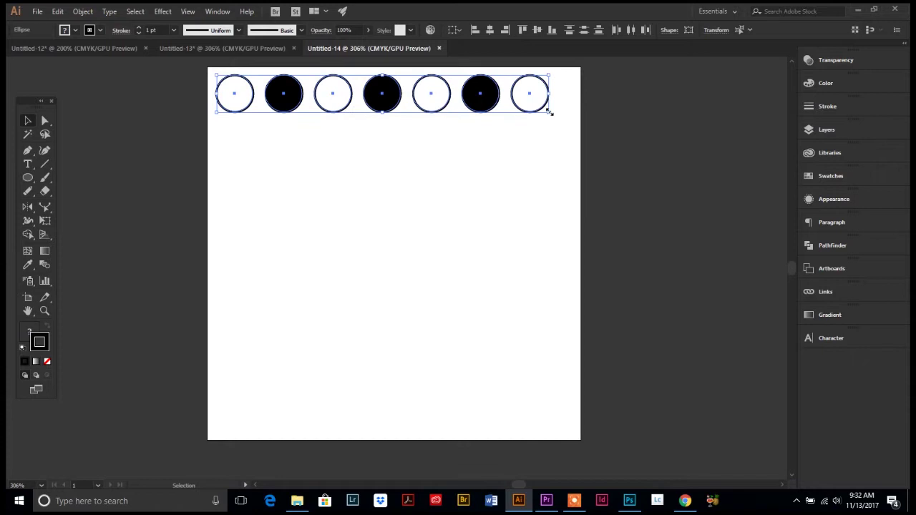
{"action": "left_click_drag", "start_coordinate": [548, 110], "coordinate": [570, 128]}
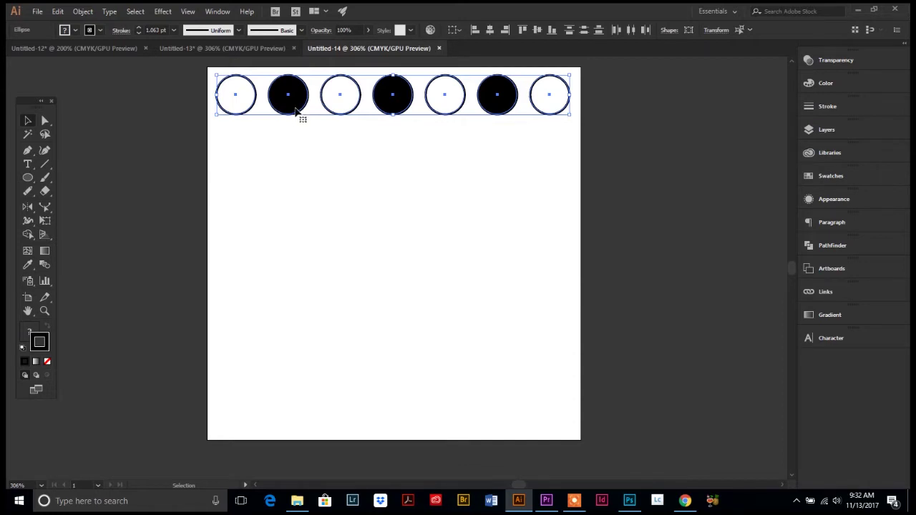
Copy the row downward and repeat it until seven rows fill the page
{"action": "left_click_drag", "start_coordinate": [296, 107], "coordinate": [283, 218]}
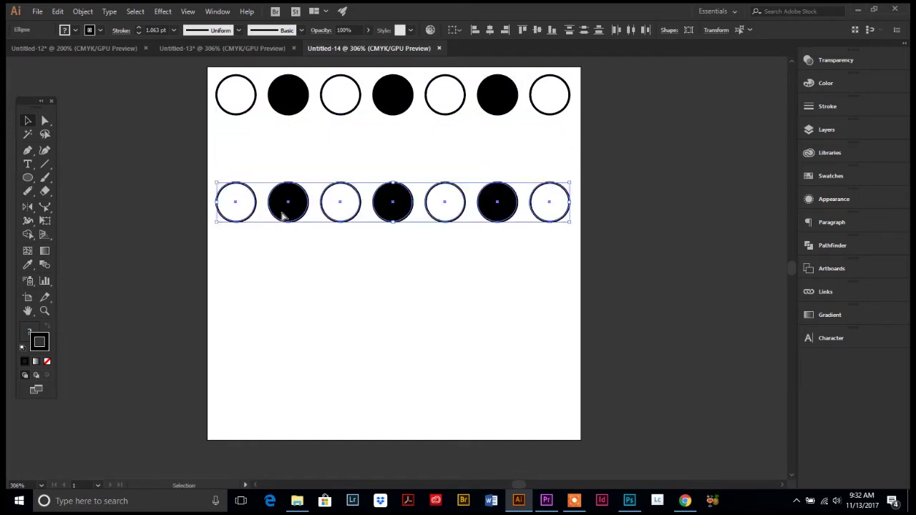
{"action": "key", "text": "ctrl+z"}
{"action": "key", "text": "ctrl+d"}
{"action": "key", "text": "ctrl+d"}
{"action": "key", "text": "ctrl+d"}
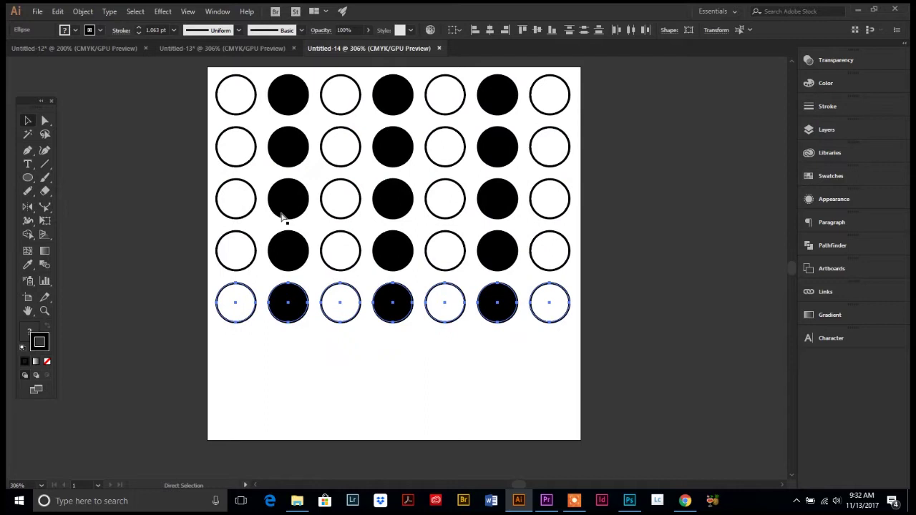
{"action": "key", "text": "ctrl+d"}
{"action": "key", "text": "ctrl+d"}
{"action": "key", "text": "v"}
{"action": "left_click", "coordinate": [133, 200]}
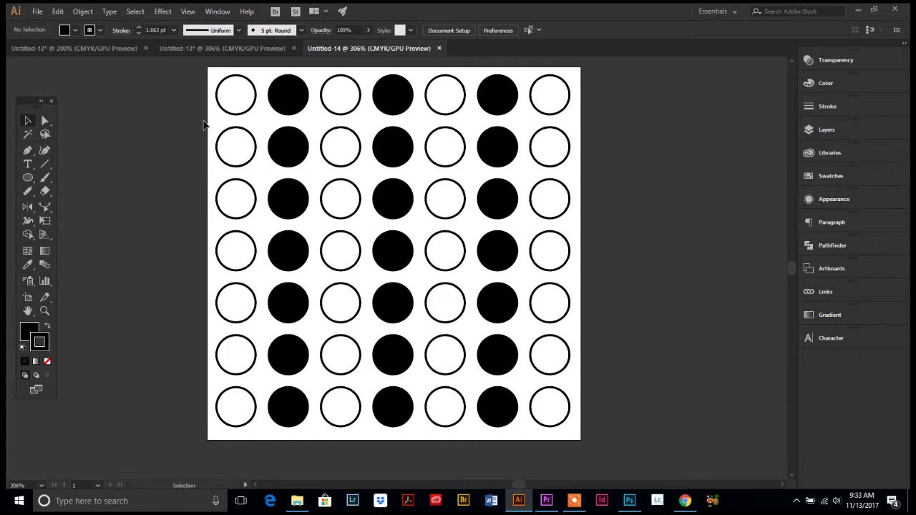
Select all circles with Ctrl+A and drag the grid into Swatches as New Pattern Swatch 4
{"action": "left_click_drag", "start_coordinate": [189, 67], "coordinate": [600, 447]}
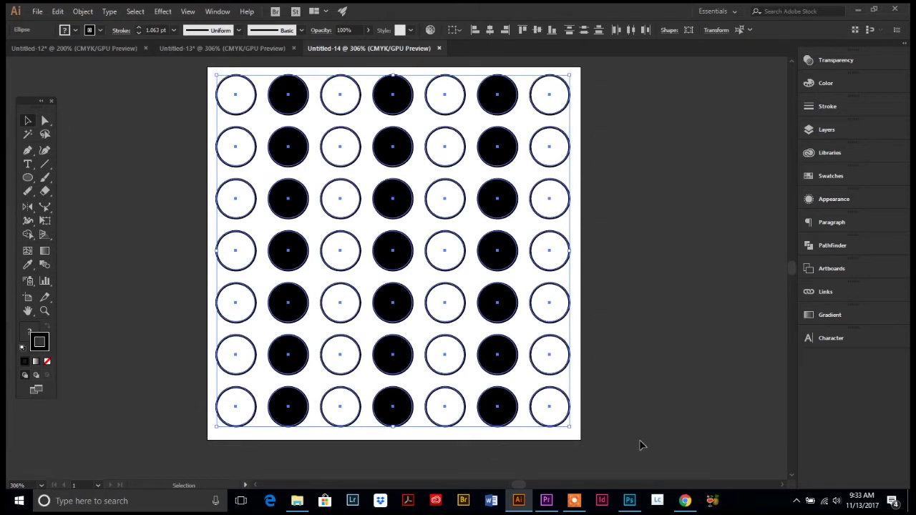
{"action": "left_click", "coordinate": [833, 175]}
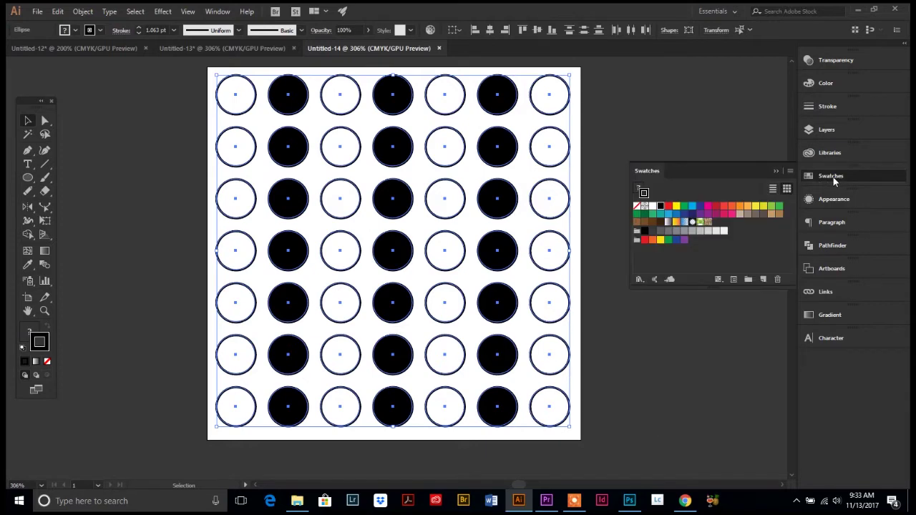
{"action": "left_click", "coordinate": [227, 13]}
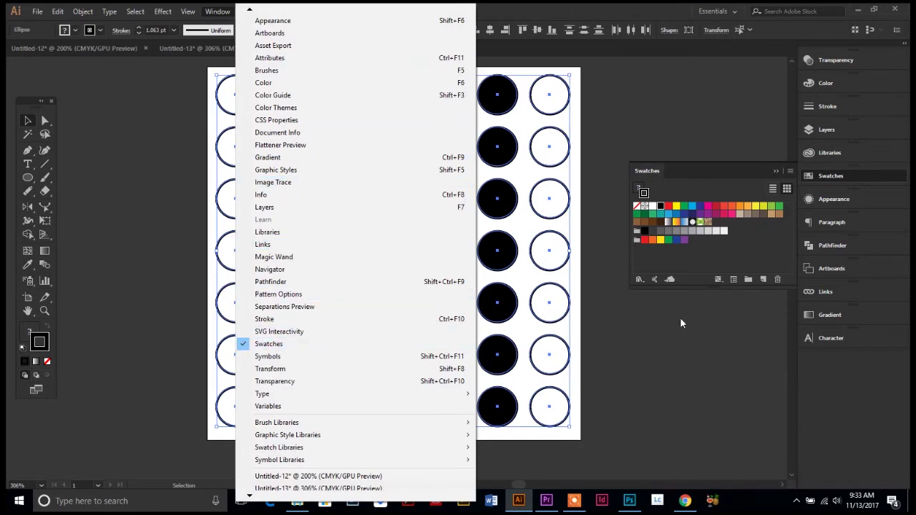
{"action": "left_click", "coordinate": [672, 362]}
{"action": "left_click", "coordinate": [671, 361]}
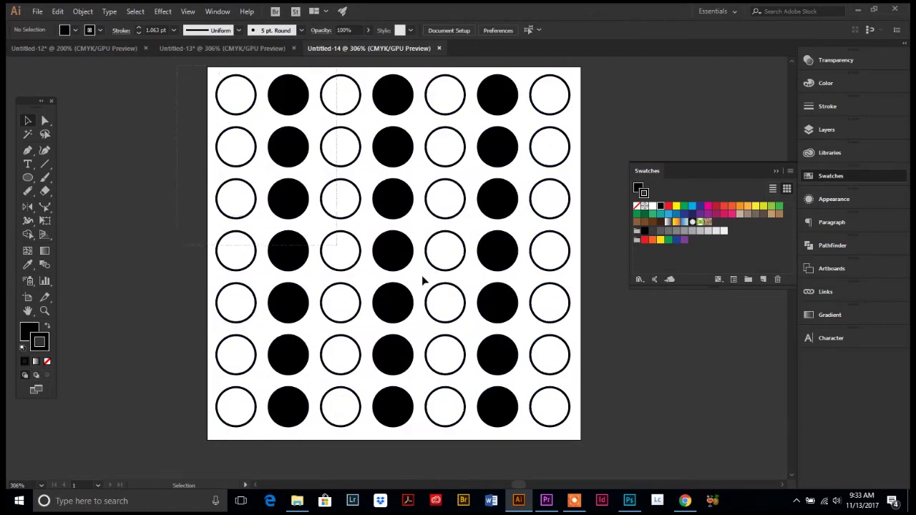
{"action": "key", "text": "ctrl+a"}
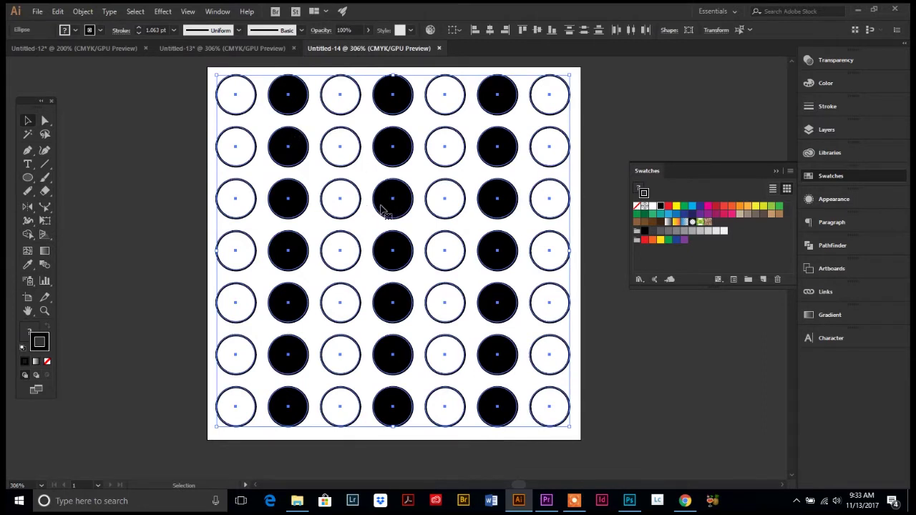
{"action": "left_click_drag", "start_coordinate": [383, 205], "coordinate": [744, 255]}
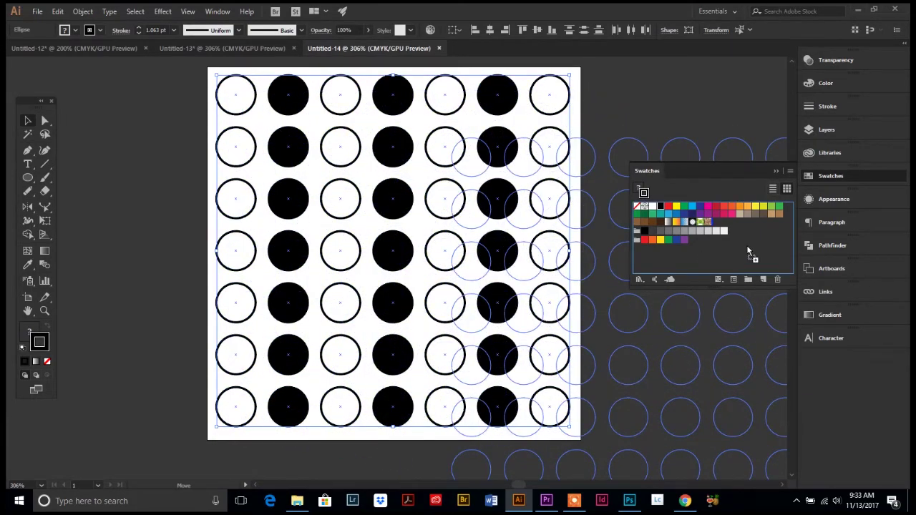
{"action": "left_click_drag", "start_coordinate": [748, 252], "coordinate": [746, 250]}
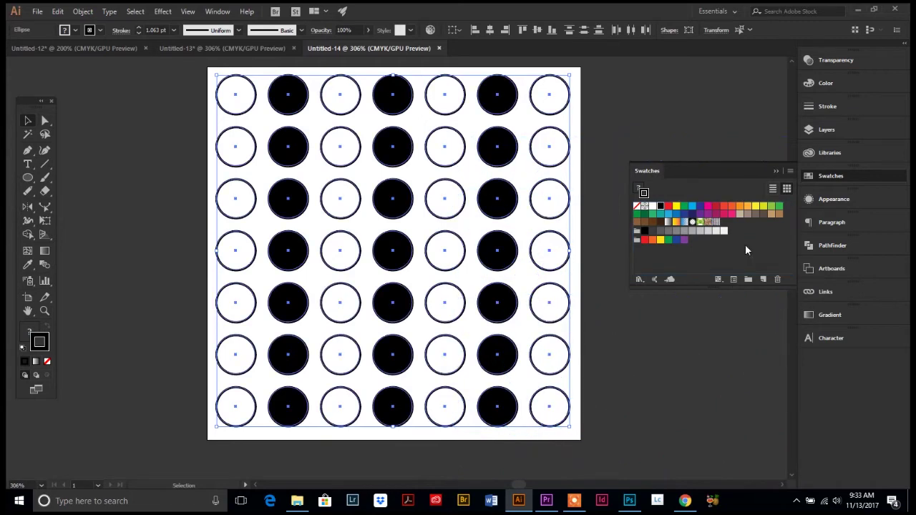
Open New Pattern Swatch 4 for editing, zoom out to 66.67% and centre the tile
{"action": "double_click", "coordinate": [714, 223]}
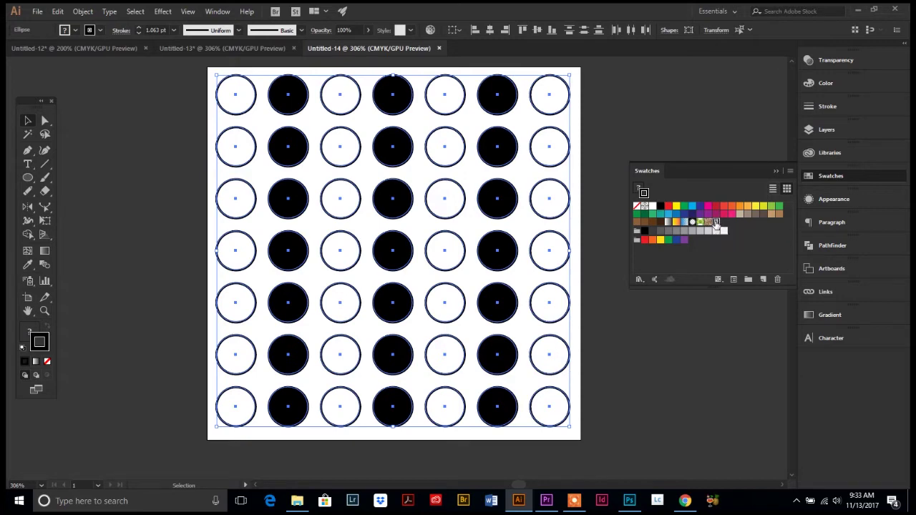
{"action": "left_click", "coordinate": [370, 247]}
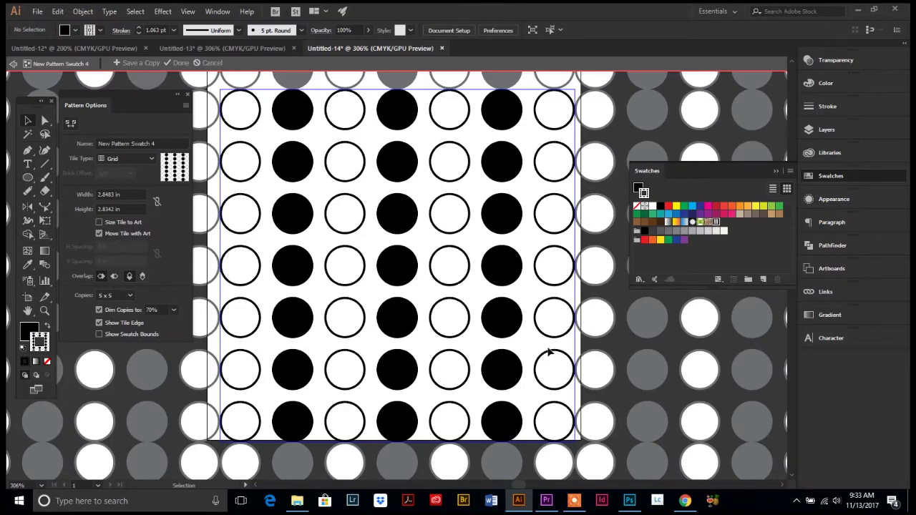
{"action": "left_click", "coordinate": [44, 311]}
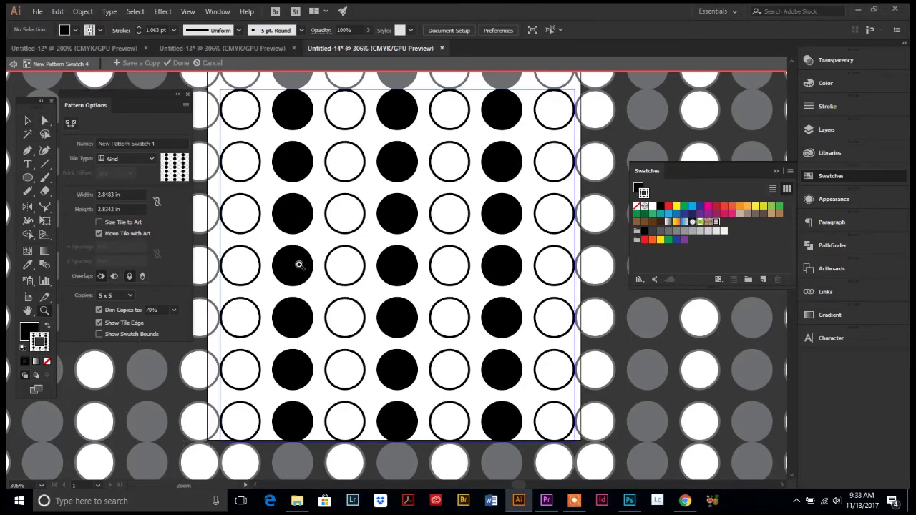
{"action": "left_click", "coordinate": [451, 262], "text": "alt"}
{"action": "left_click", "coordinate": [432, 275], "text": "alt"}
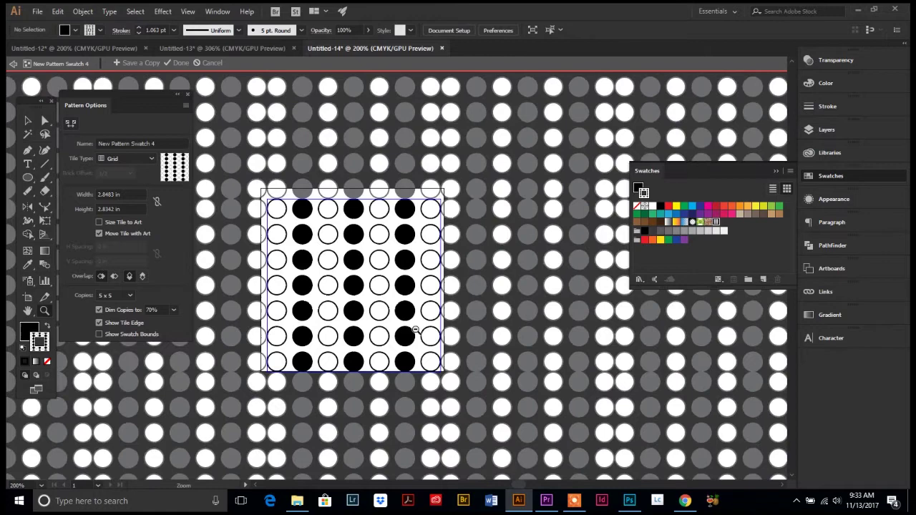
{"action": "left_click", "coordinate": [404, 331], "text": "alt"}
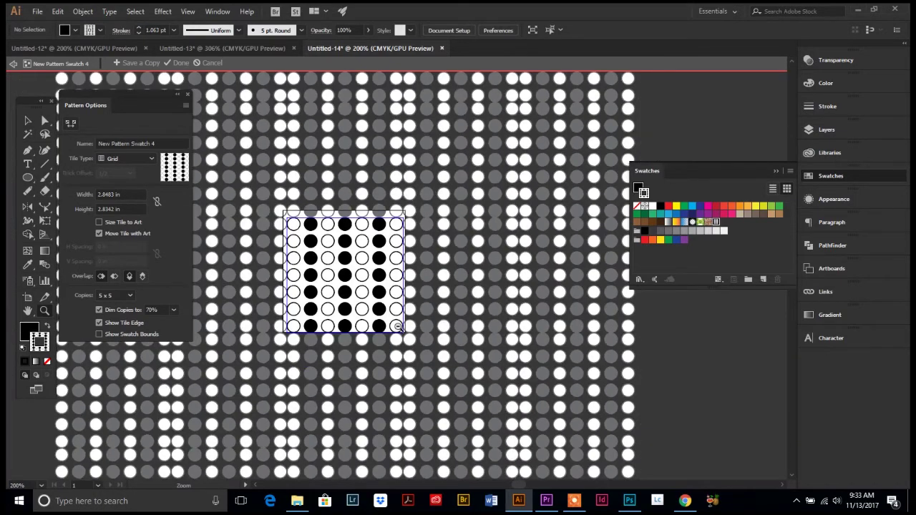
{"action": "left_click", "coordinate": [362, 335], "text": "alt"}
{"action": "left_click", "coordinate": [27, 310]}
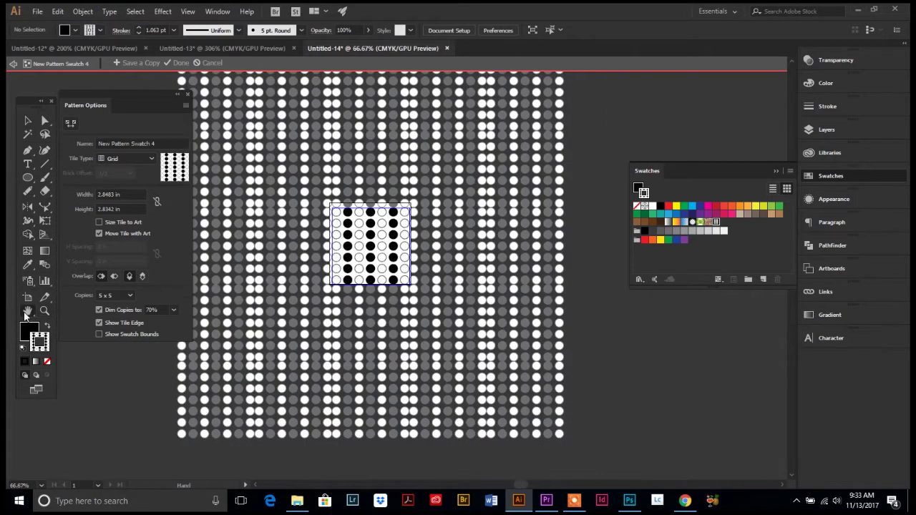
{"action": "left_click_drag", "start_coordinate": [364, 227], "coordinate": [409, 262]}
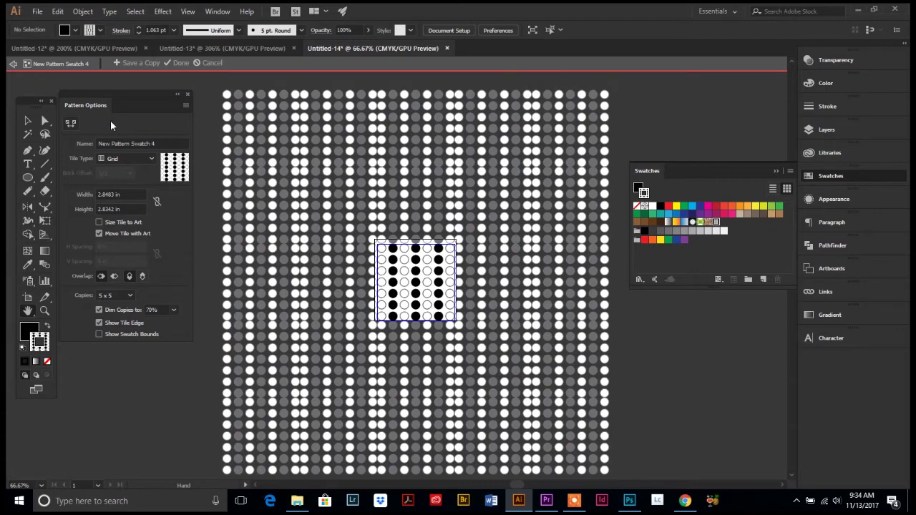
Rename the pattern swatch to 'Polka Dots'
{"action": "left_click", "coordinate": [154, 143]}
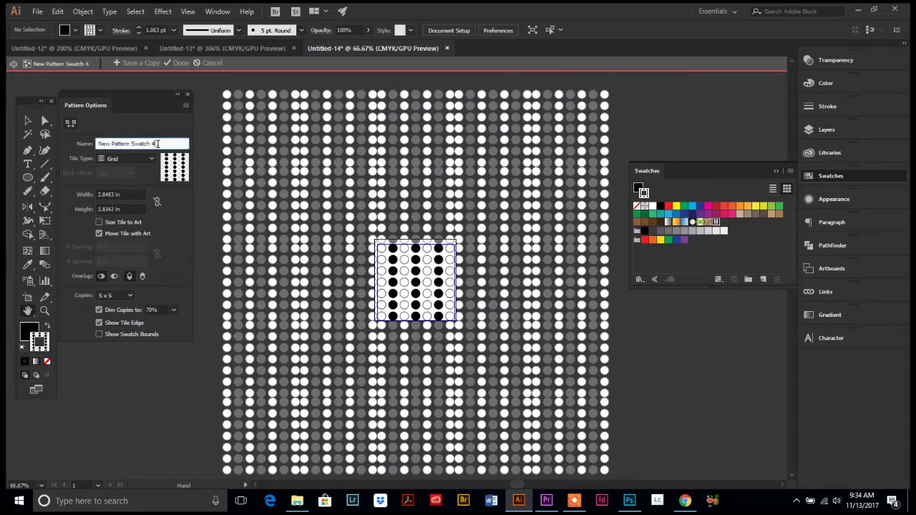
{"action": "left_click_drag", "start_coordinate": [160, 143], "coordinate": [93, 154]}
{"action": "type", "text": "Polka Dots"}
Keep Grid tiling and preview the pattern as 1 x 3 copies
{"action": "left_click", "coordinate": [151, 159]}
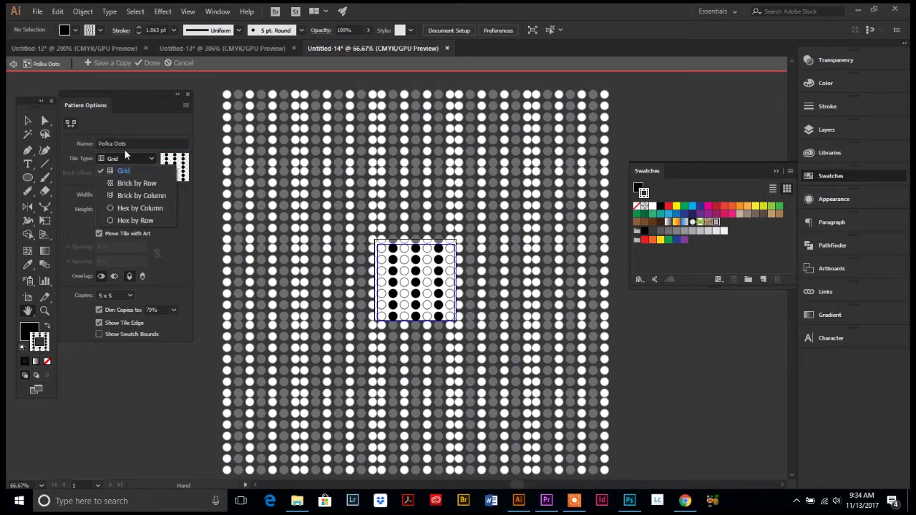
{"action": "left_click", "coordinate": [126, 158]}
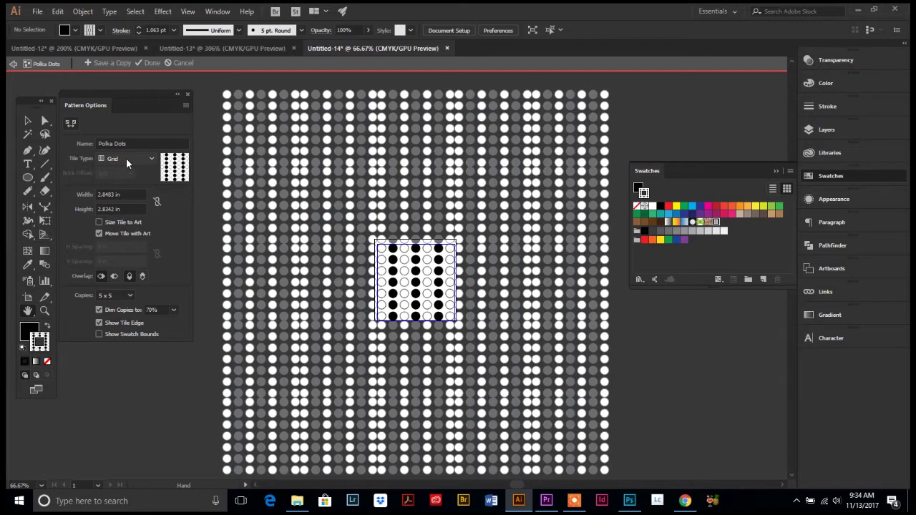
{"action": "left_click", "coordinate": [106, 293]}
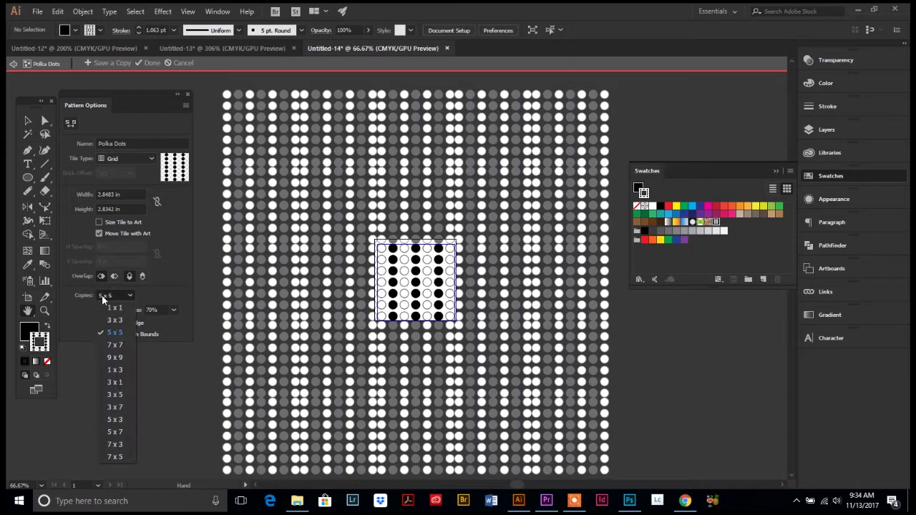
{"action": "left_click", "coordinate": [114, 319]}
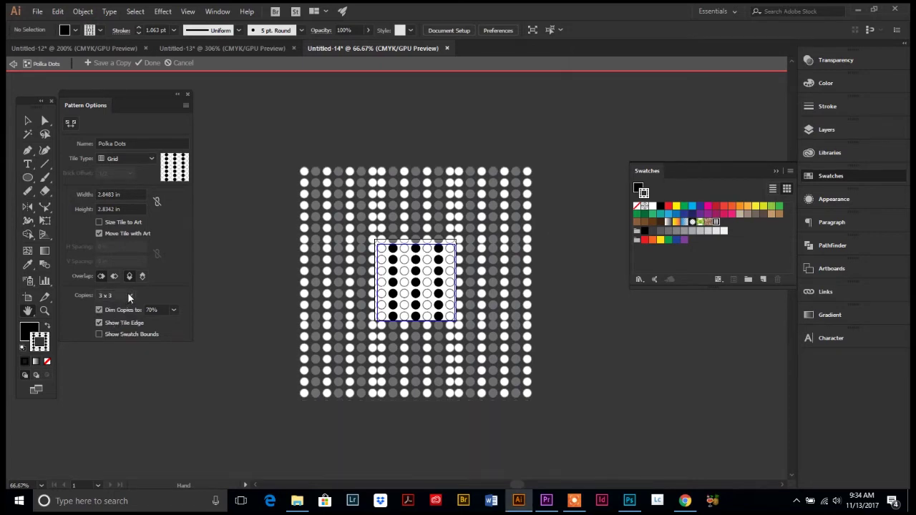
{"action": "left_click", "coordinate": [128, 293]}
{"action": "left_click", "coordinate": [115, 369]}
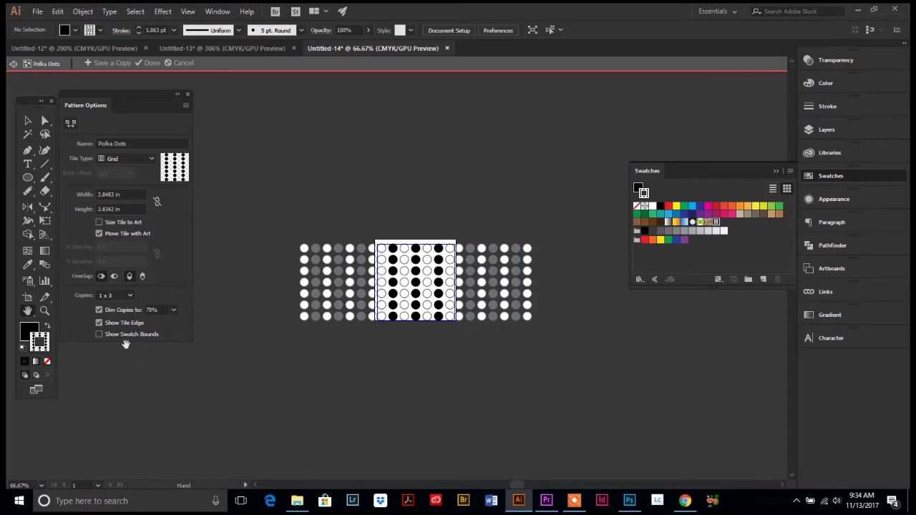
Set the tile type to Brick by Column with a 1/3 brick offset
{"action": "left_click", "coordinate": [146, 156]}
{"action": "left_click", "coordinate": [131, 183]}
{"action": "left_click", "coordinate": [148, 160]}
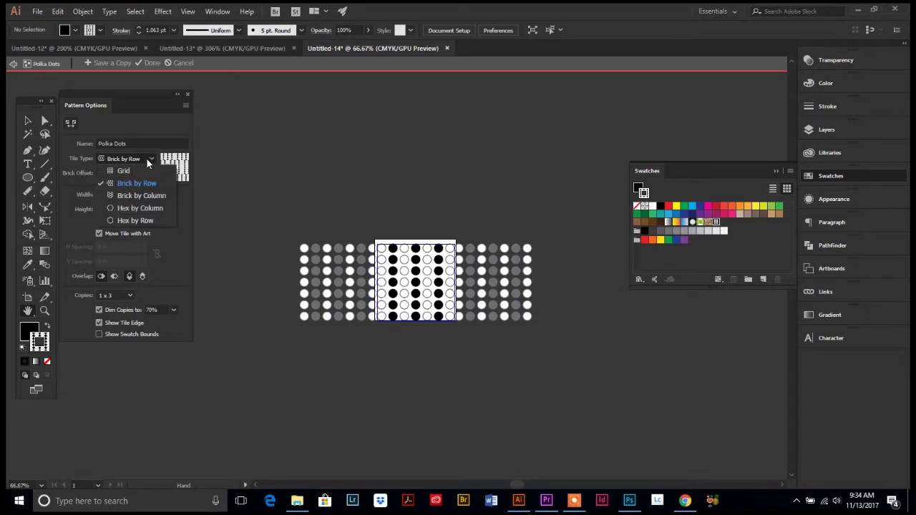
{"action": "left_click", "coordinate": [135, 196]}
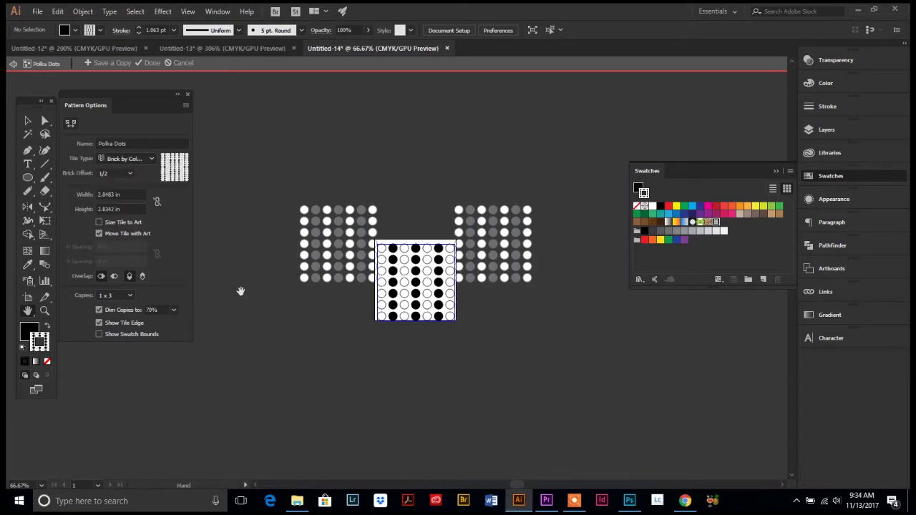
{"action": "left_click", "coordinate": [152, 159]}
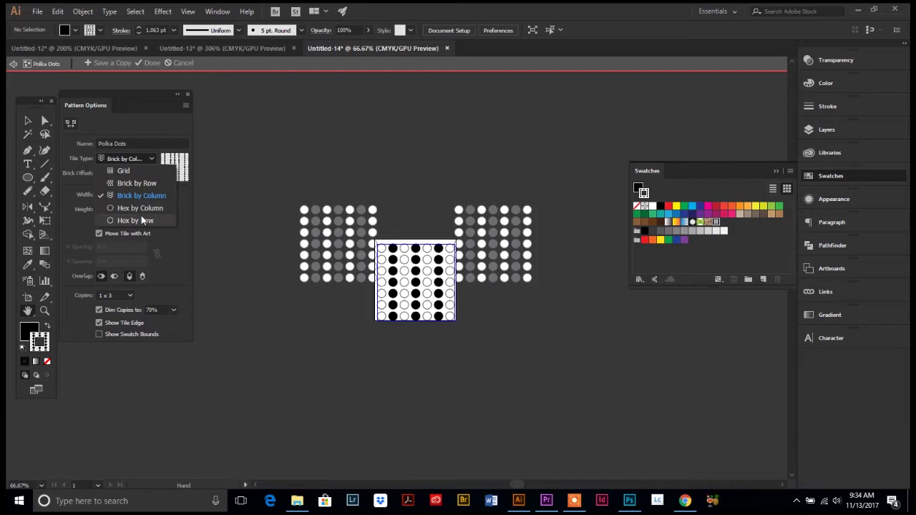
{"action": "left_click", "coordinate": [141, 207]}
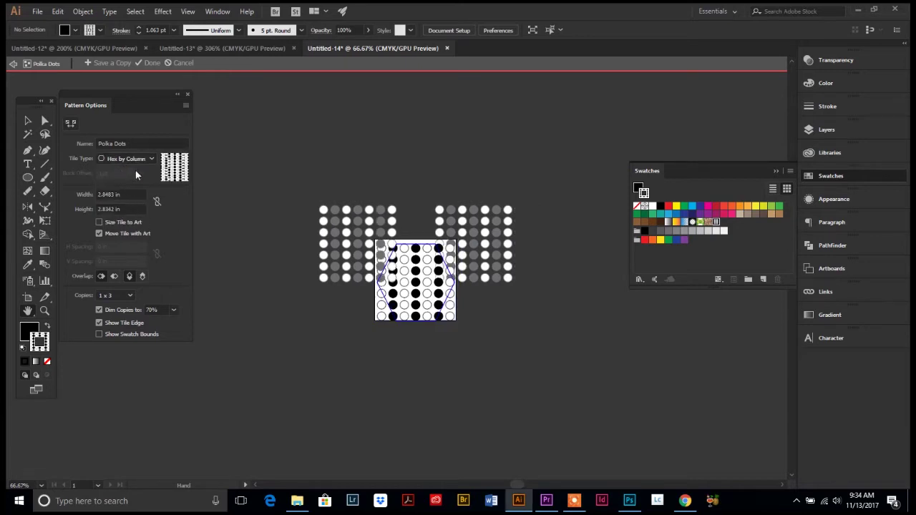
{"action": "left_click", "coordinate": [151, 158]}
{"action": "left_click", "coordinate": [127, 194]}
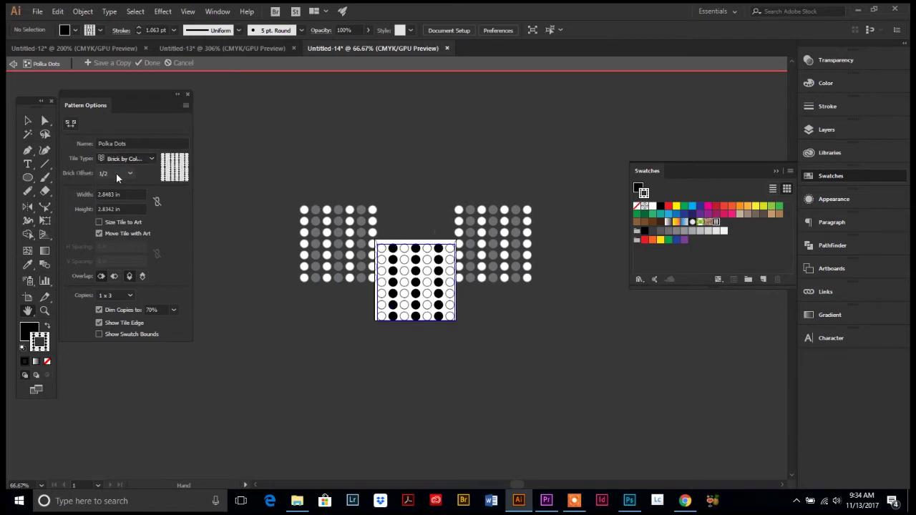
{"action": "left_click", "coordinate": [128, 172]}
{"action": "left_click", "coordinate": [117, 210]}
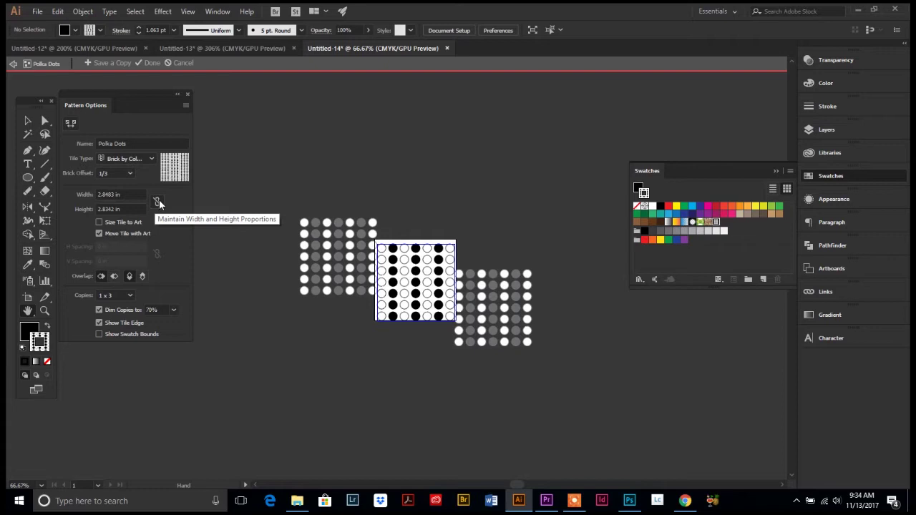
Keep tile proportions linked and turn on Size Tile to Art
{"action": "left_click", "coordinate": [156, 202]}
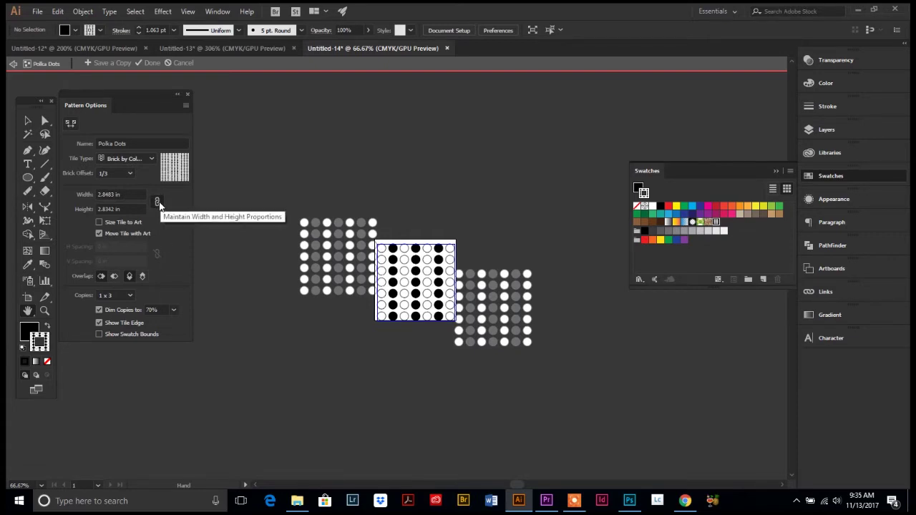
{"action": "left_click", "coordinate": [100, 222]}
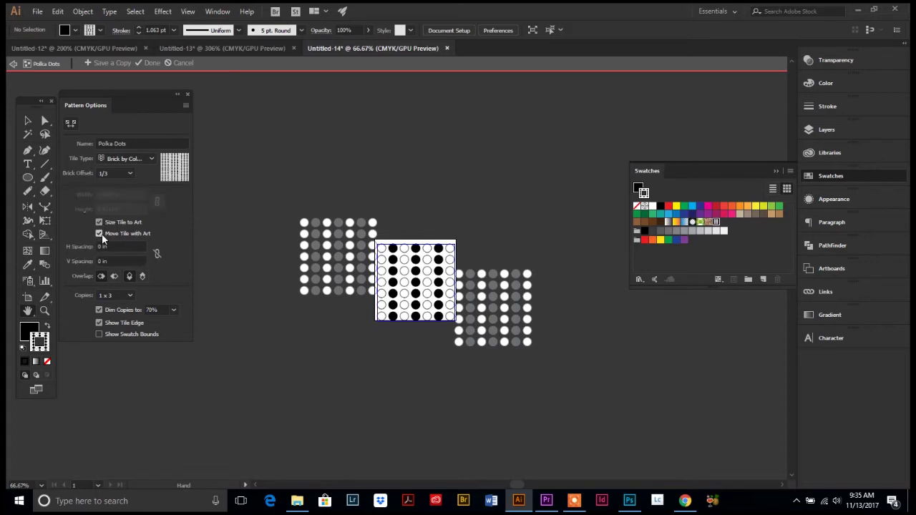
{"action": "left_click", "coordinate": [100, 234]}
{"action": "left_click", "coordinate": [99, 223]}
{"action": "left_click", "coordinate": [99, 223]}
{"action": "left_click", "coordinate": [122, 159]}
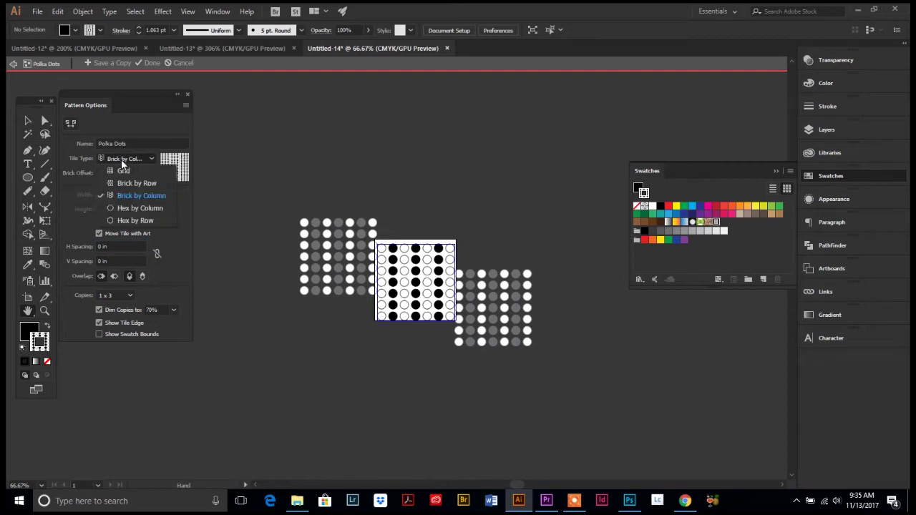
{"action": "left_click", "coordinate": [124, 172]}
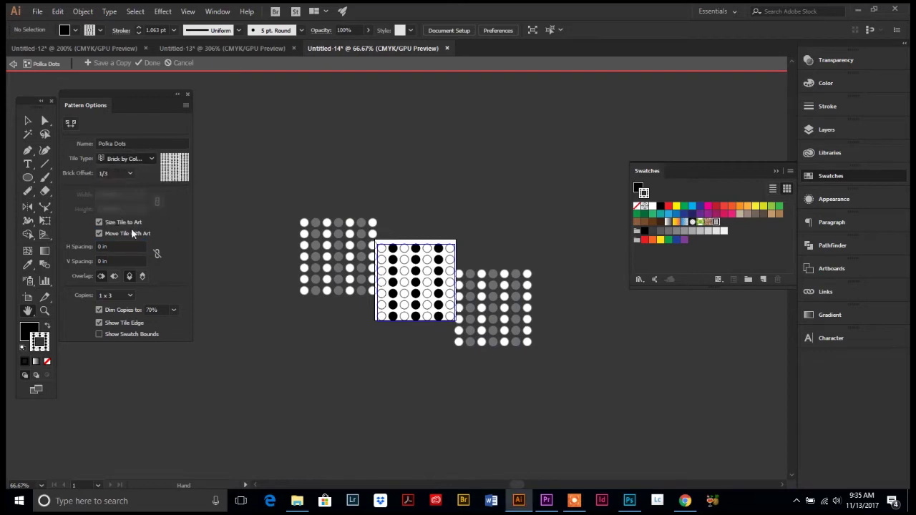
{"action": "left_click", "coordinate": [129, 297]}
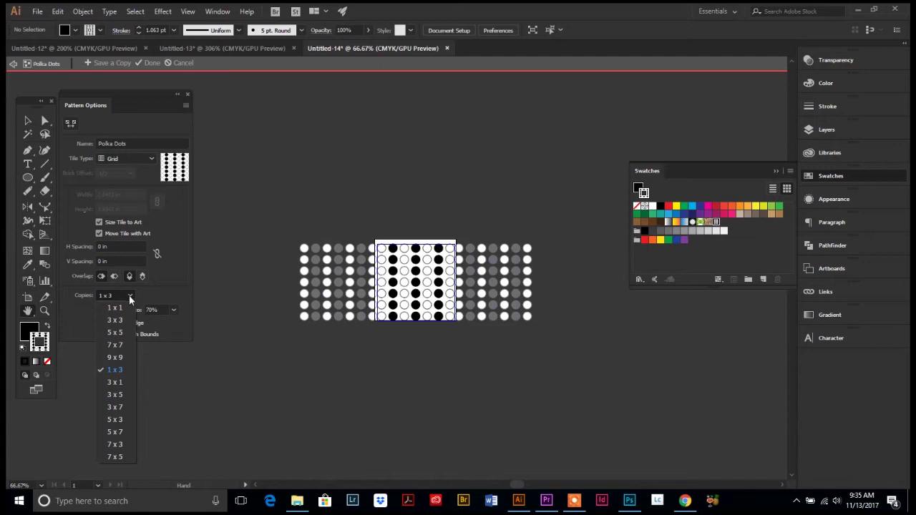
{"action": "left_click", "coordinate": [119, 319]}
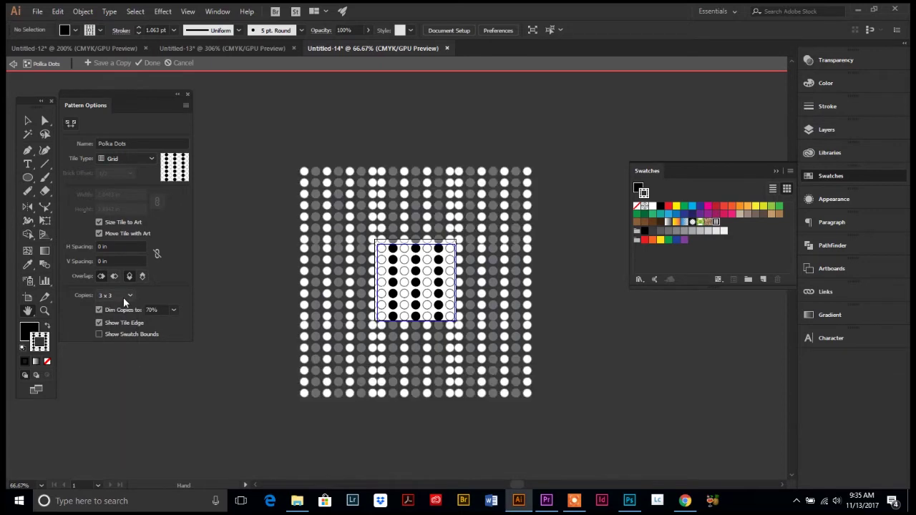
{"action": "left_click", "coordinate": [130, 296]}
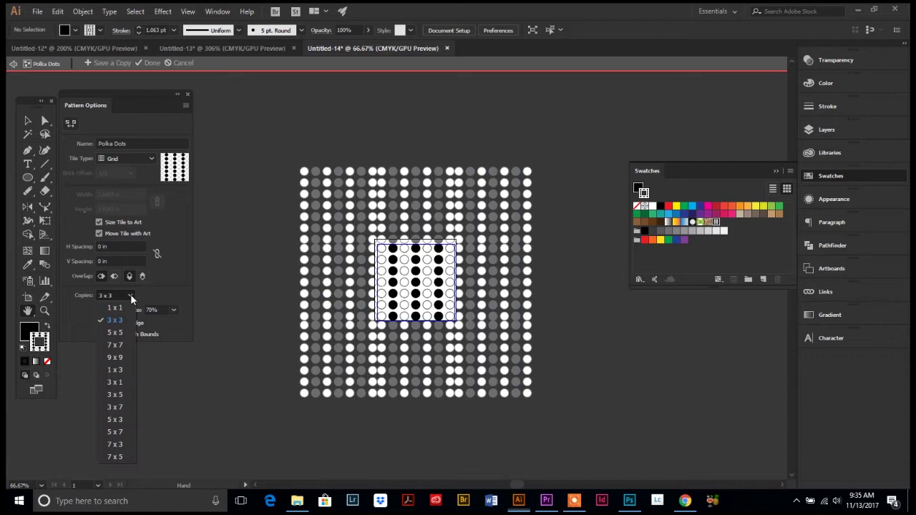
{"action": "left_click", "coordinate": [123, 309]}
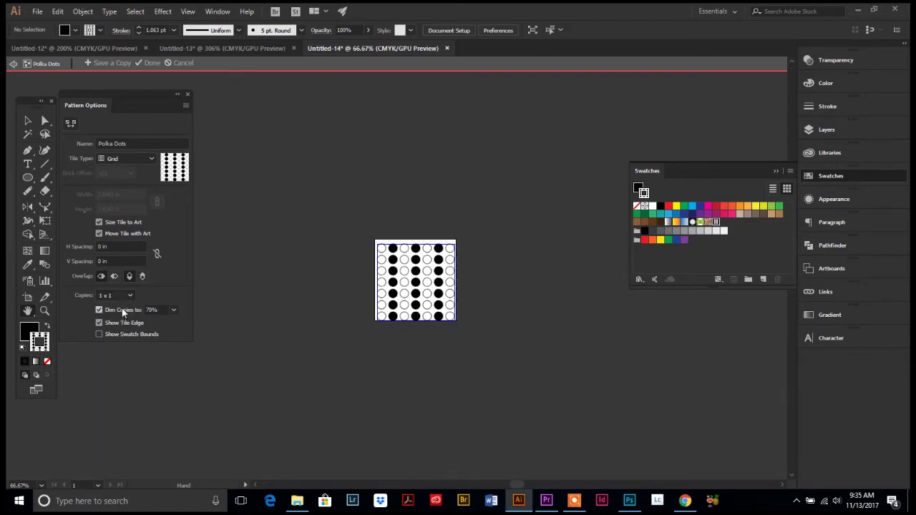
{"action": "left_click", "coordinate": [130, 295]}
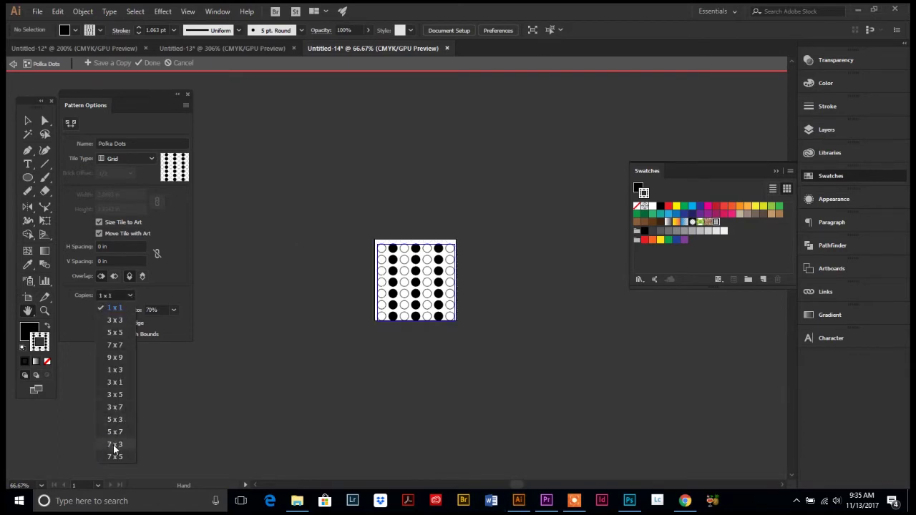
{"action": "key", "text": "Escape"}
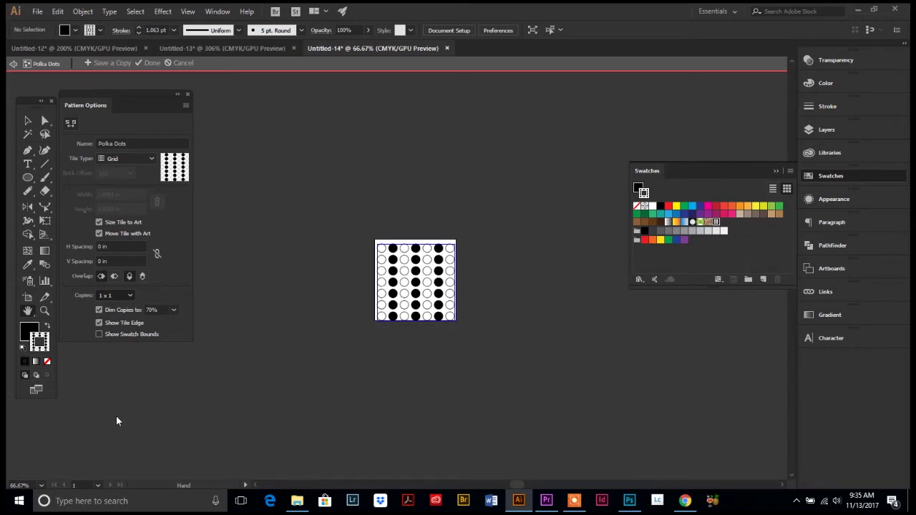
{"action": "key", "text": "Down"}
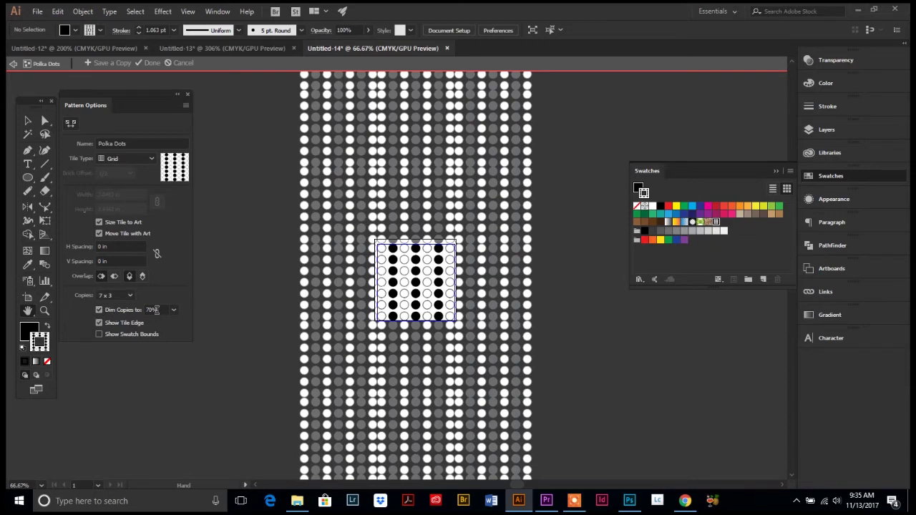
Uncheck Dim Copies and turn on Show Swatch Bounds
{"action": "left_click", "coordinate": [99, 310]}
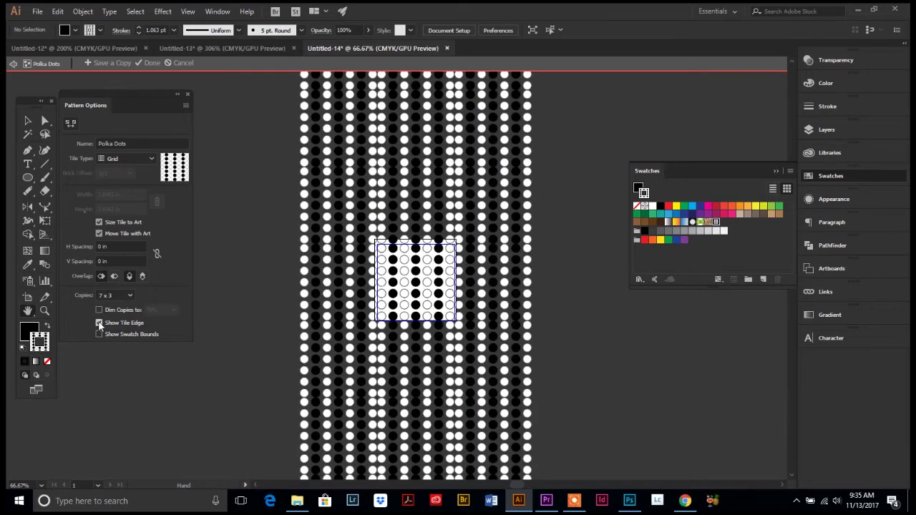
{"action": "left_click", "coordinate": [99, 323]}
{"action": "left_click", "coordinate": [99, 334]}
{"action": "left_click", "coordinate": [100, 334]}
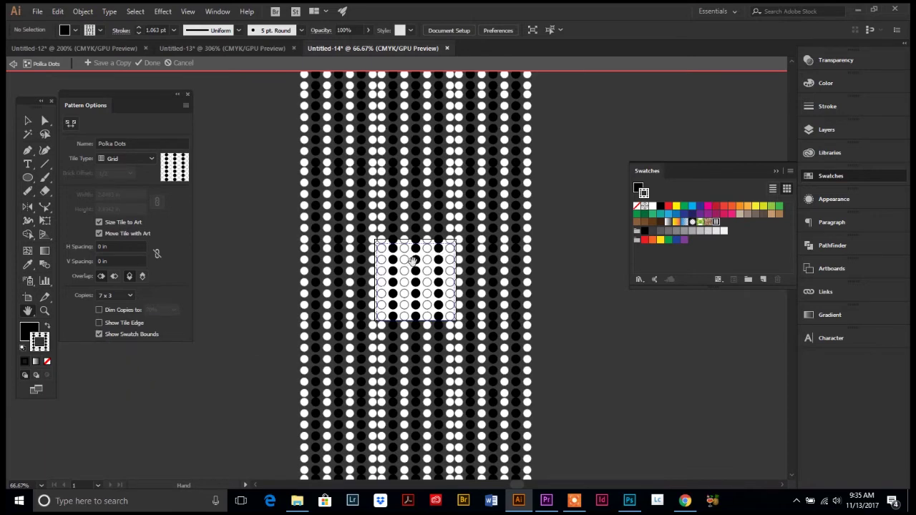
Zoom in to inspect the tile, enable Show Tile Edge, keep copies undimmed, then return to 100%
{"action": "left_click", "coordinate": [44, 310]}
{"action": "left_click", "coordinate": [412, 276]}
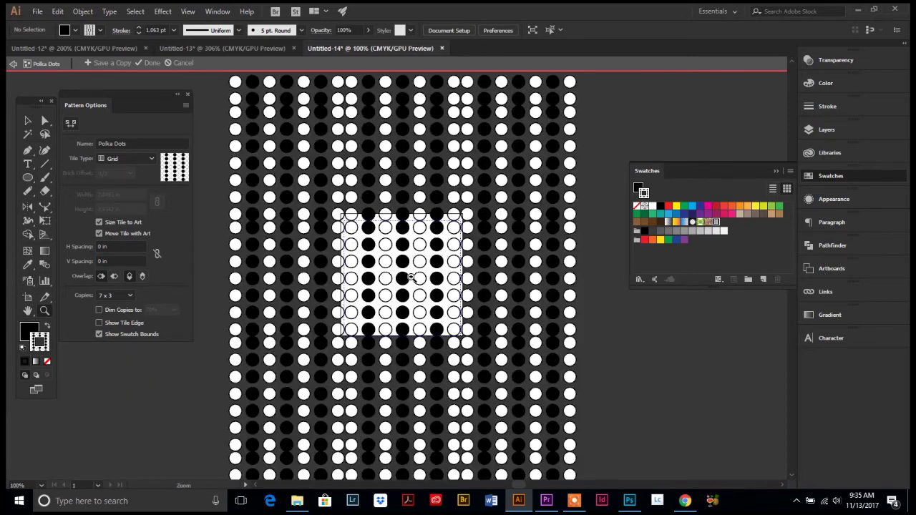
{"action": "left_click", "coordinate": [410, 277]}
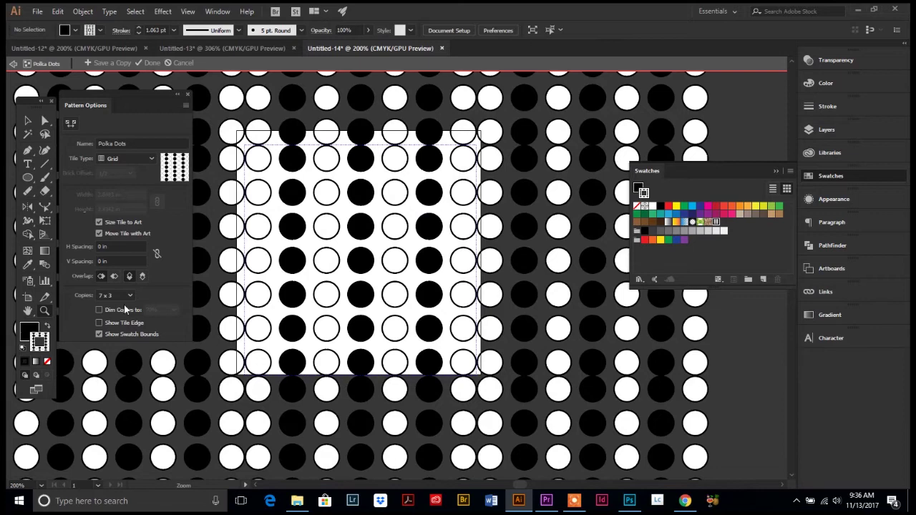
{"action": "left_click", "coordinate": [99, 323]}
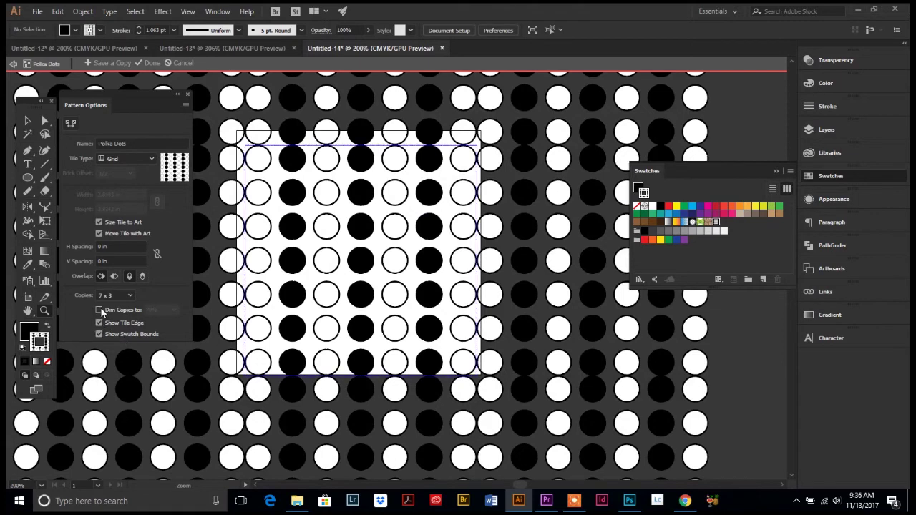
{"action": "left_click", "coordinate": [99, 310]}
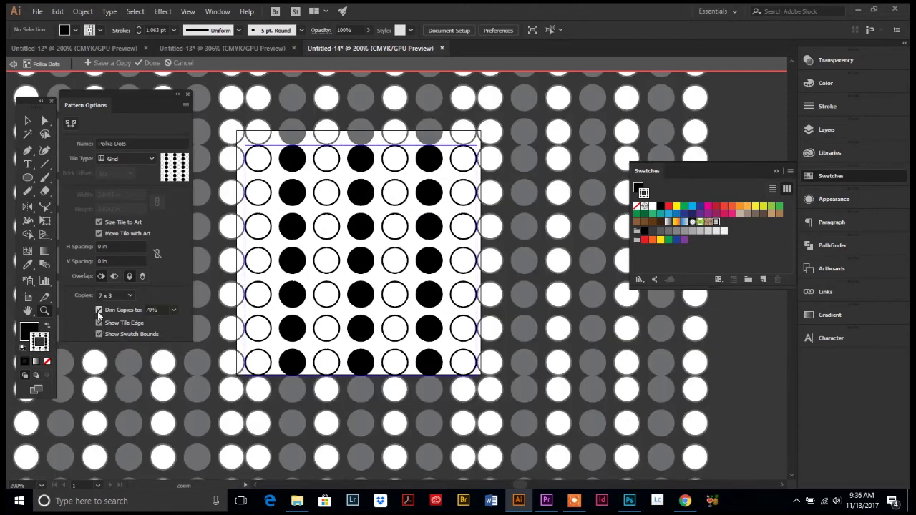
{"action": "left_click", "coordinate": [98, 310]}
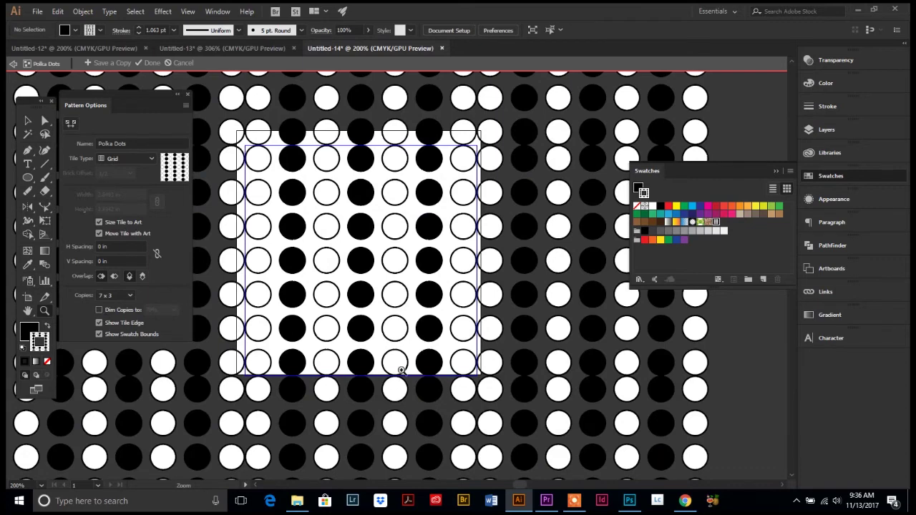
{"action": "left_click", "coordinate": [376, 296], "text": "alt"}
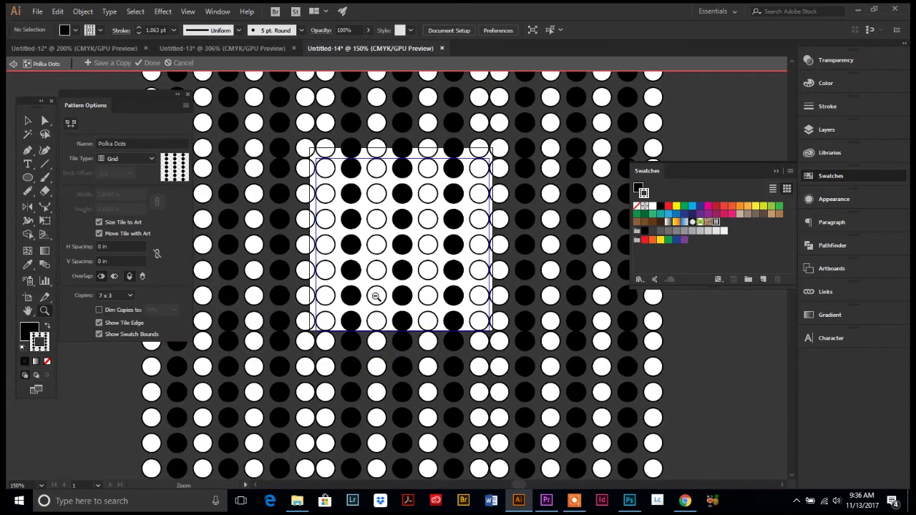
{"action": "left_click", "coordinate": [375, 297], "text": "alt"}
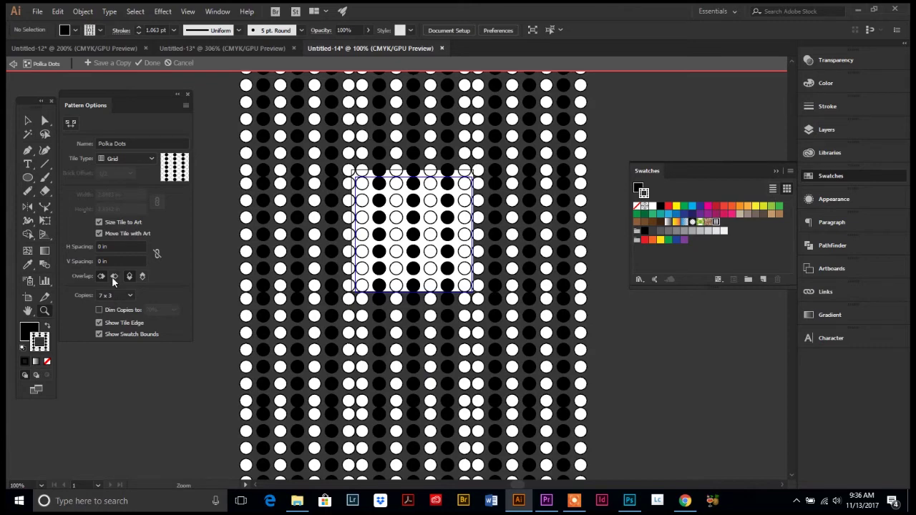
Try tile spacings of -0.25, 0.25 and 0.125 in, linking horizontal and vertical spacing
{"action": "left_click", "coordinate": [90, 247]}
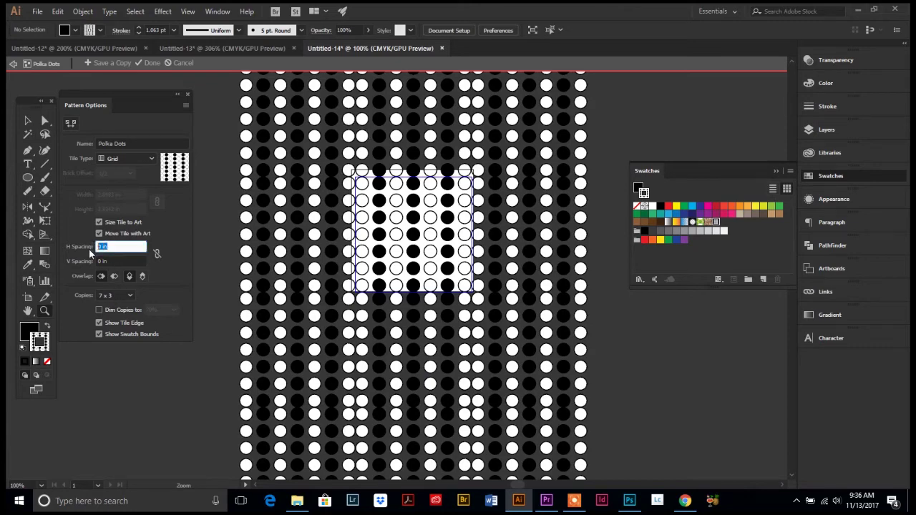
{"action": "type", "text": "-.25"}
{"action": "key", "text": "Tab"}
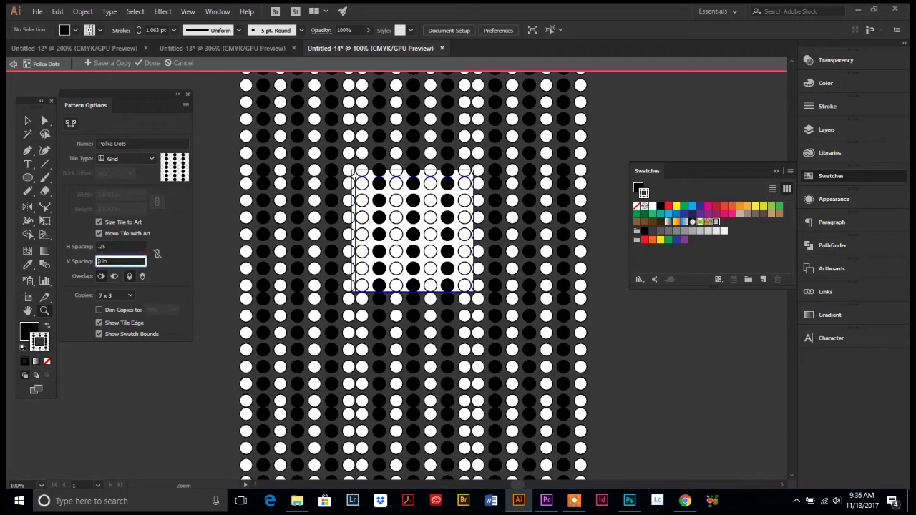
{"action": "type", "text": ".25"}
{"action": "key", "text": "Tab"}
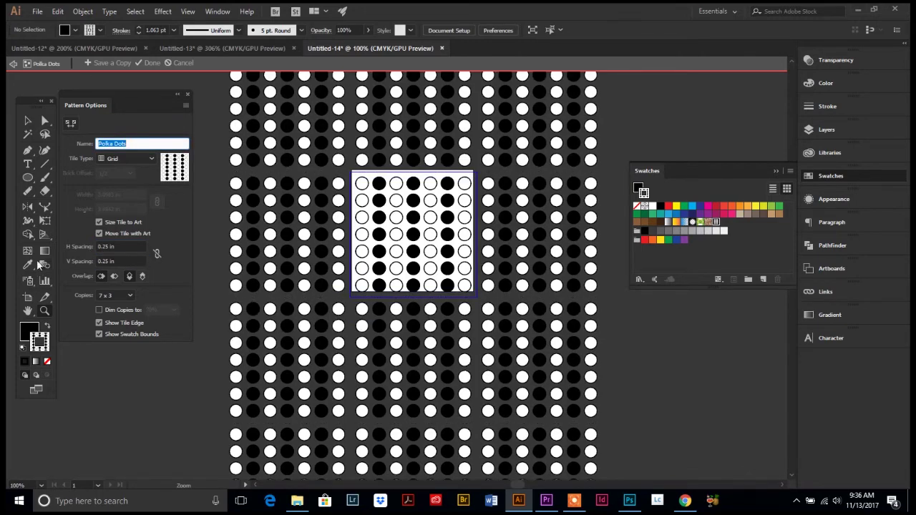
{"action": "left_click", "coordinate": [113, 246]}
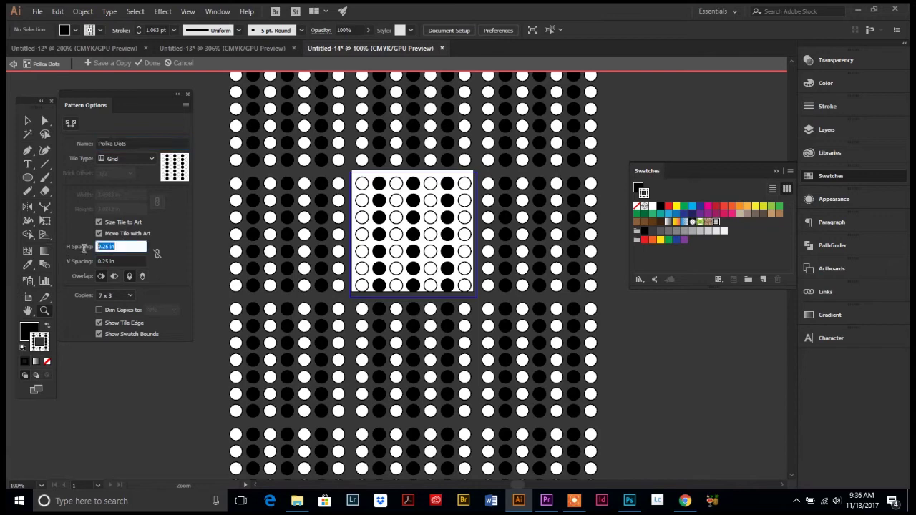
{"action": "left_click", "coordinate": [157, 253]}
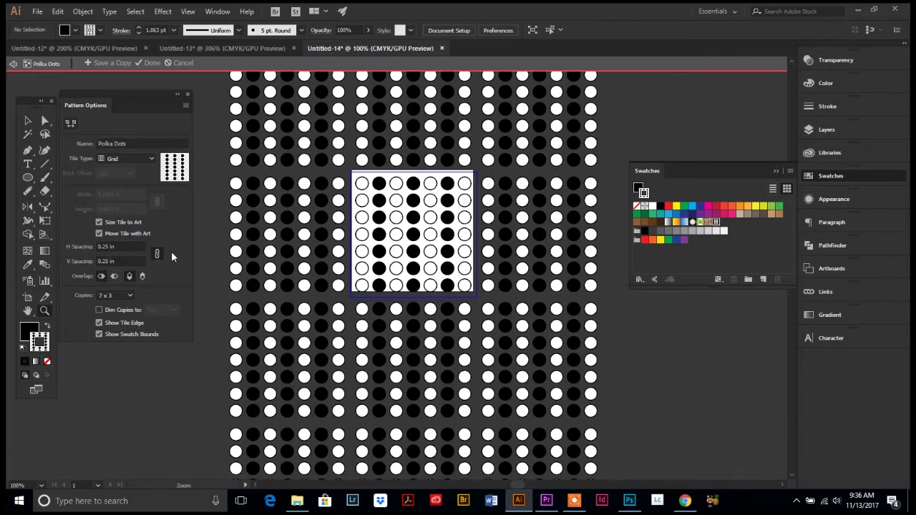
{"action": "type", "text": ".125"}
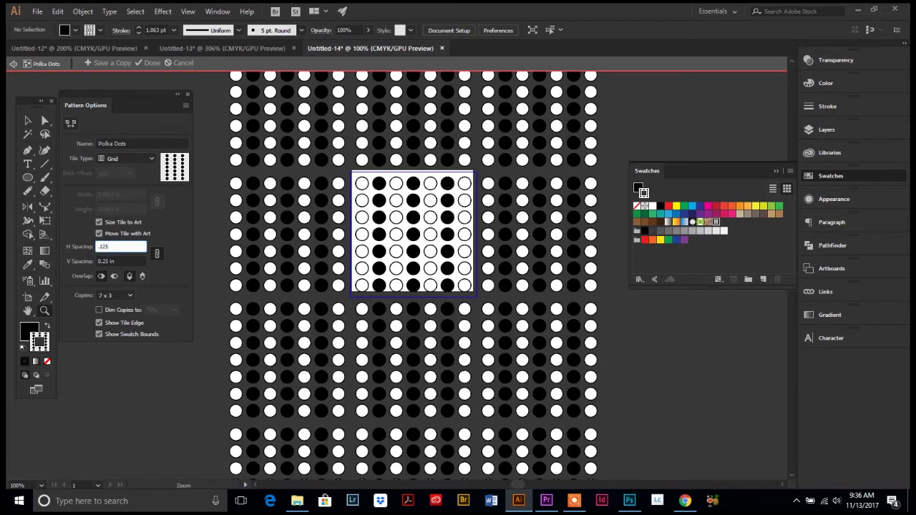
{"action": "key", "text": "Tab"}
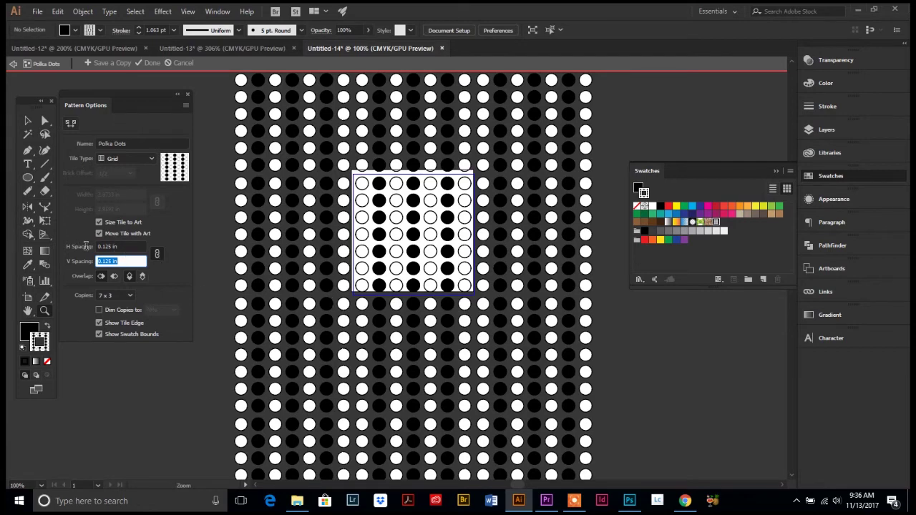
Set both horizontal and vertical tile spacing to 0.1 in
{"action": "left_click", "coordinate": [117, 246]}
{"action": "key", "text": "BackSpace"}
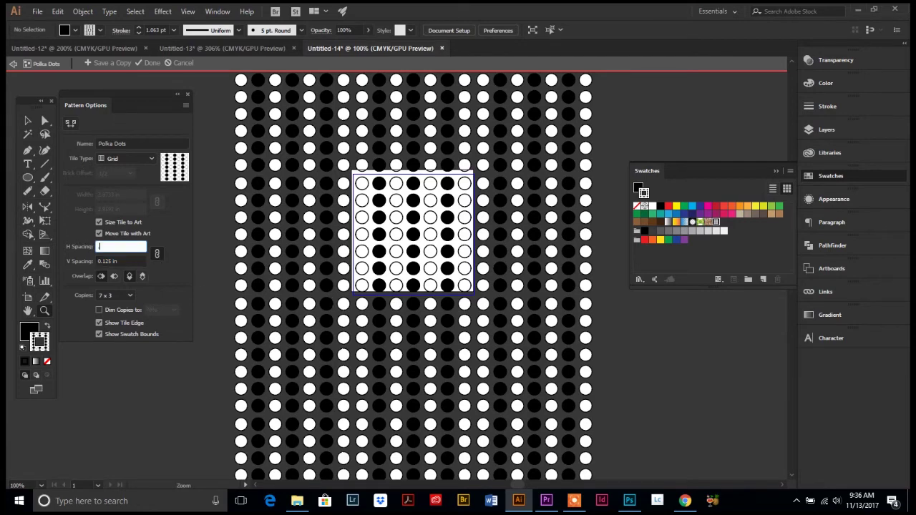
{"action": "type", "text": ".1"}
{"action": "key", "text": "Tab"}
{"action": "type", "text": ".1"}
{"action": "key", "text": "Tab"}
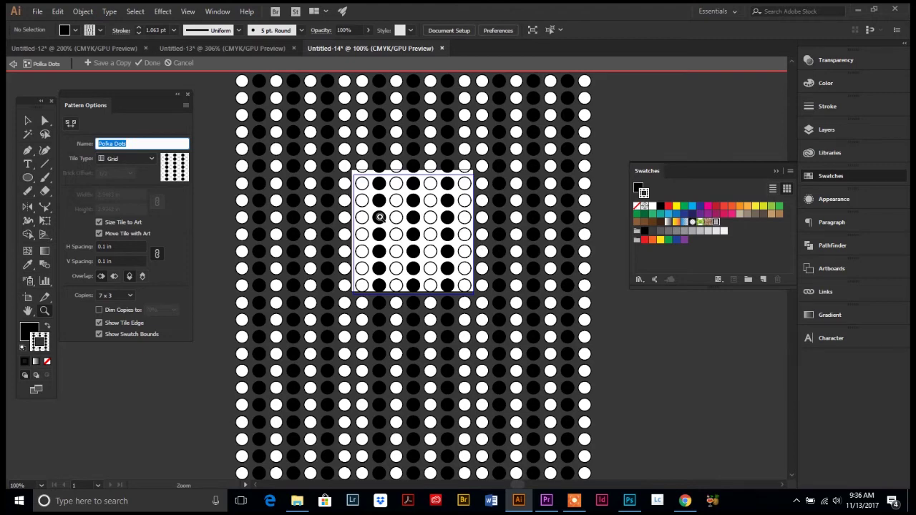
{"action": "scroll", "coordinate": [369, 222], "scroll_direction": "down", "scroll_amount": 2}
{"action": "scroll", "coordinate": [369, 223], "scroll_direction": "up", "scroll_amount": 3}
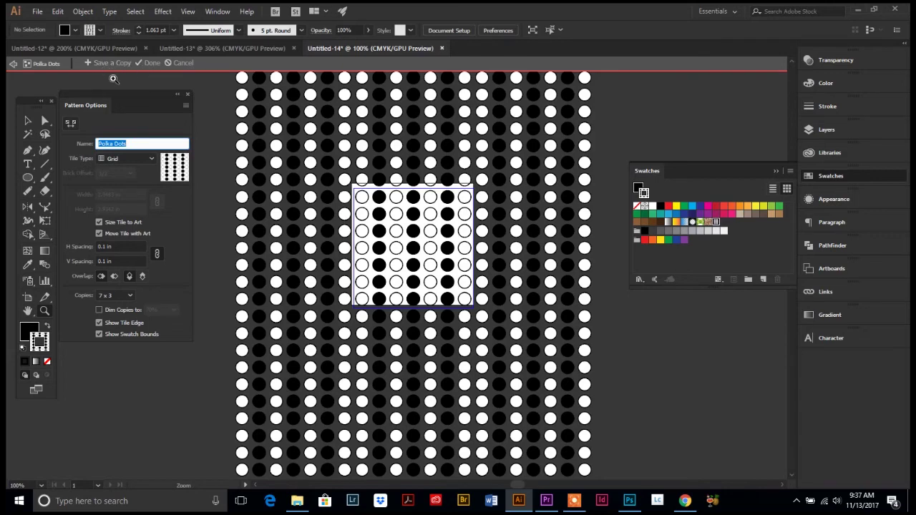
Save the Polka Dots pattern, add a tall second artboard on the left, and set stroke to none
{"action": "left_click", "coordinate": [152, 64]}
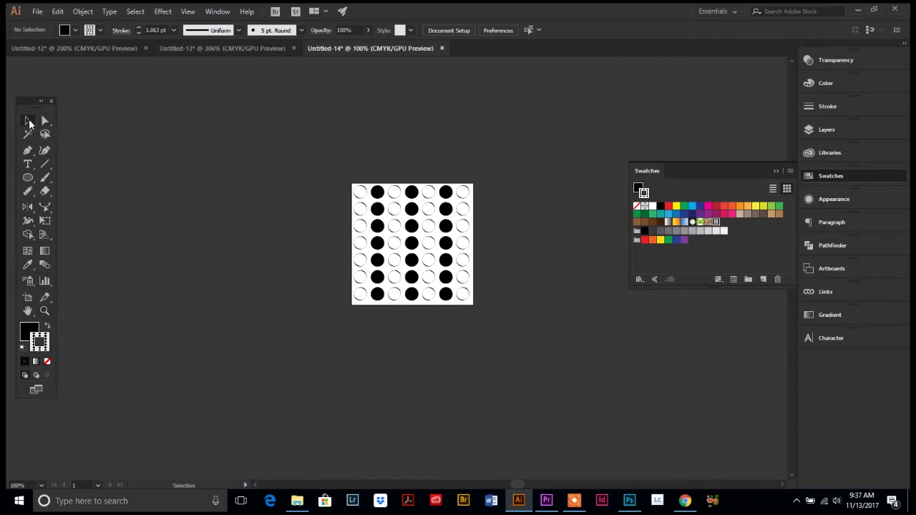
{"action": "key", "text": "shift+o"}
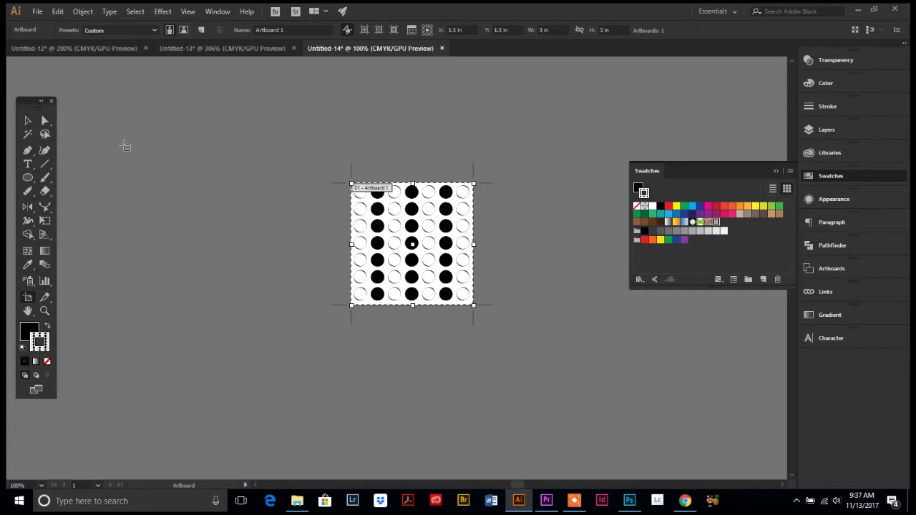
{"action": "left_click_drag", "start_coordinate": [123, 144], "coordinate": [327, 442]}
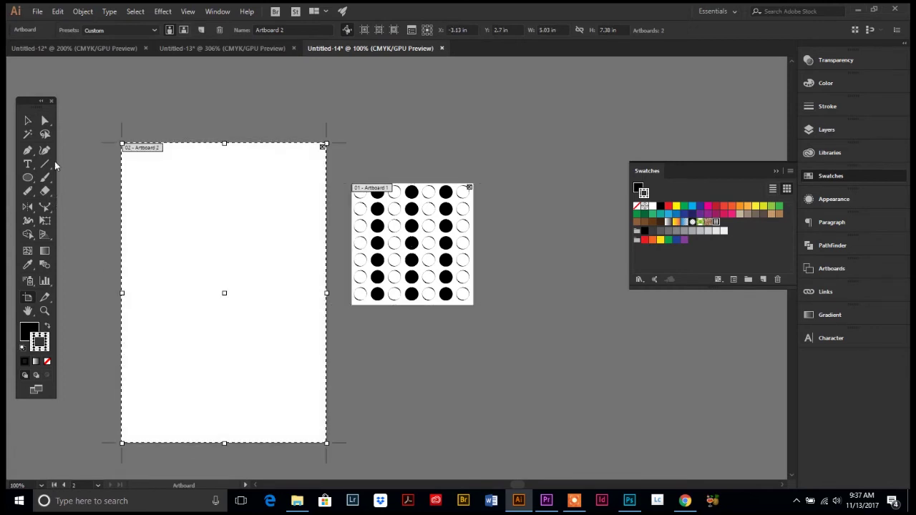
{"action": "left_click", "coordinate": [27, 120]}
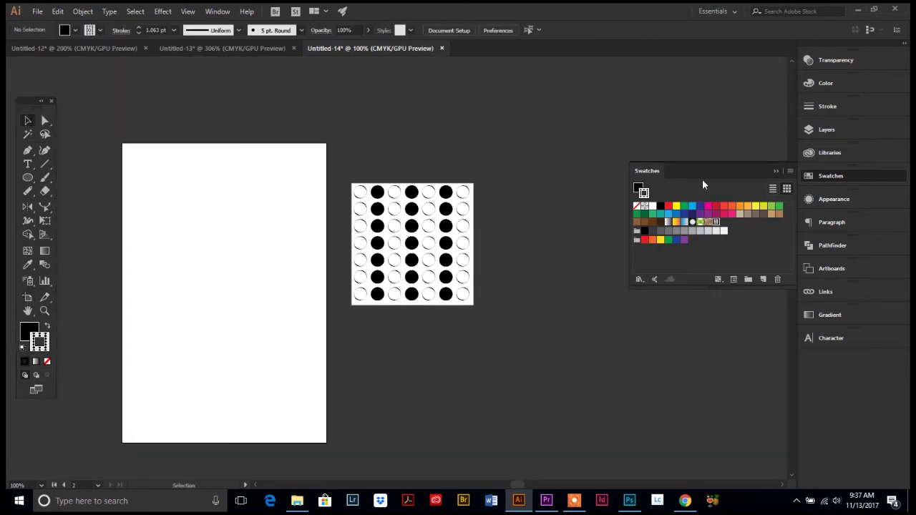
{"action": "left_click", "coordinate": [47, 362]}
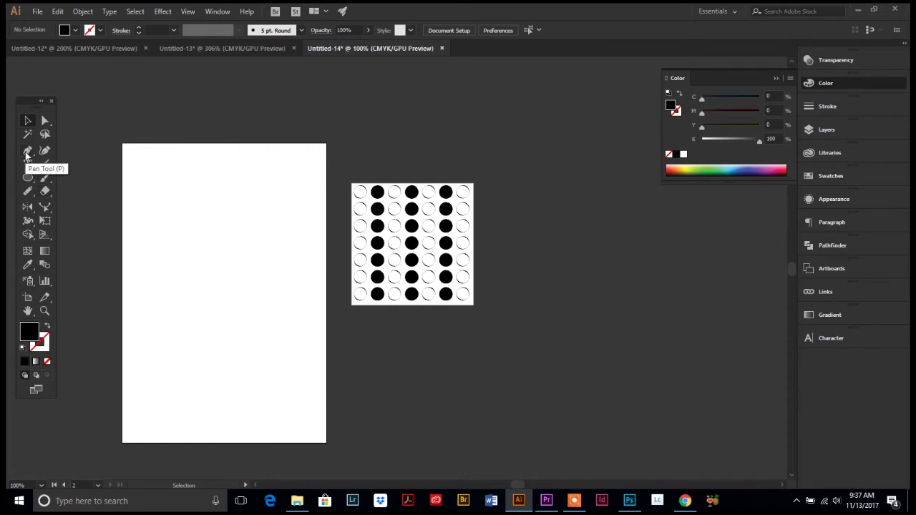
{"action": "left_click", "coordinate": [28, 179]}
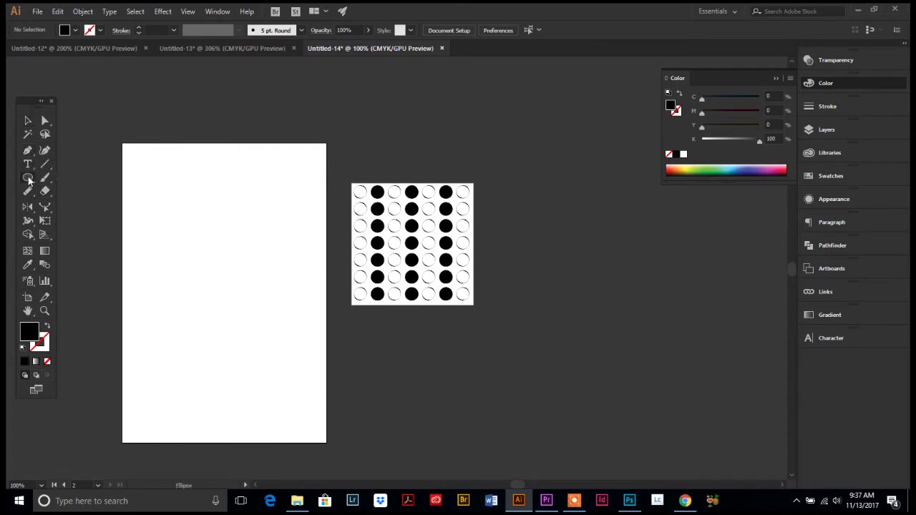
Draw a small head circle with black stroke and no fill, widening its top stroke into a crescent
{"action": "left_click_drag", "start_coordinate": [223, 226], "coordinate": [239, 209]}
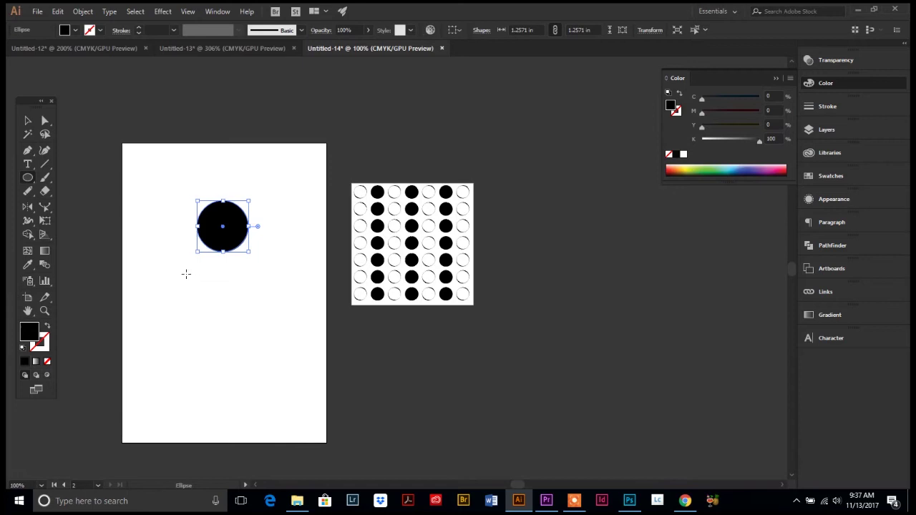
{"action": "key", "text": "comma"}
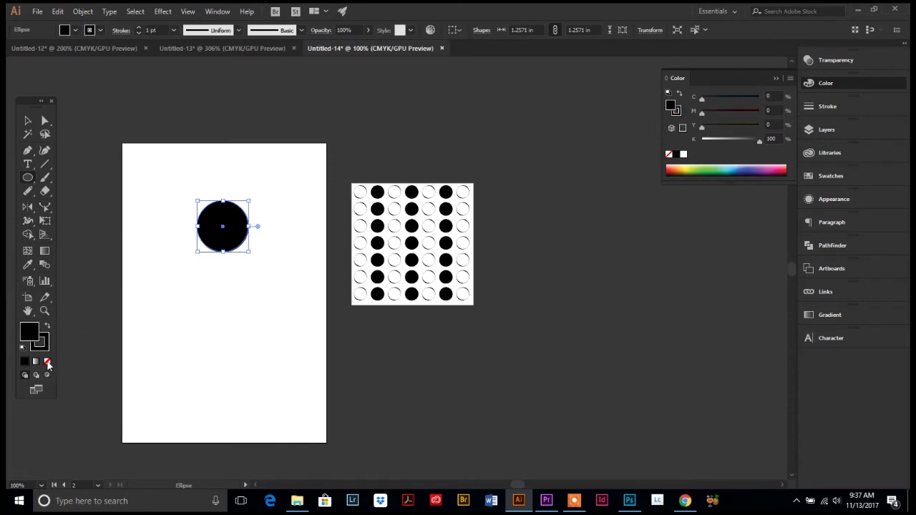
{"action": "left_click", "coordinate": [47, 361]}
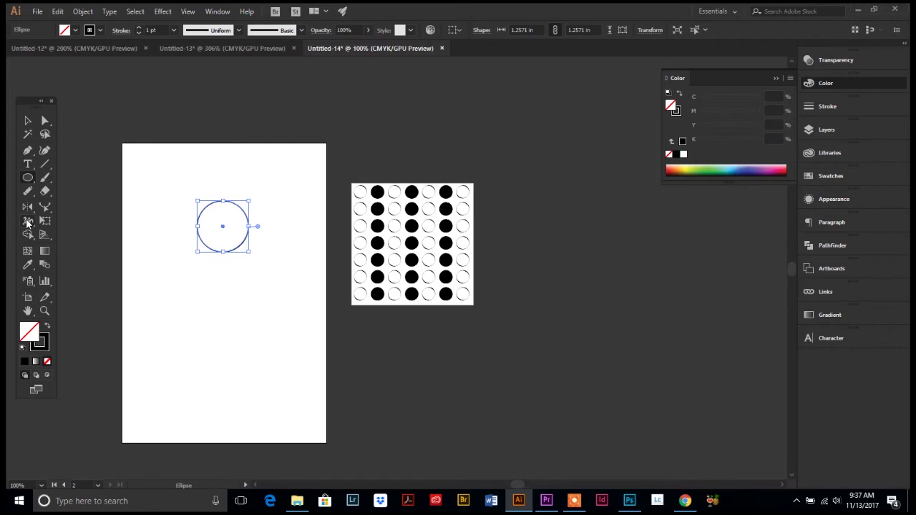
{"action": "left_click", "coordinate": [27, 223]}
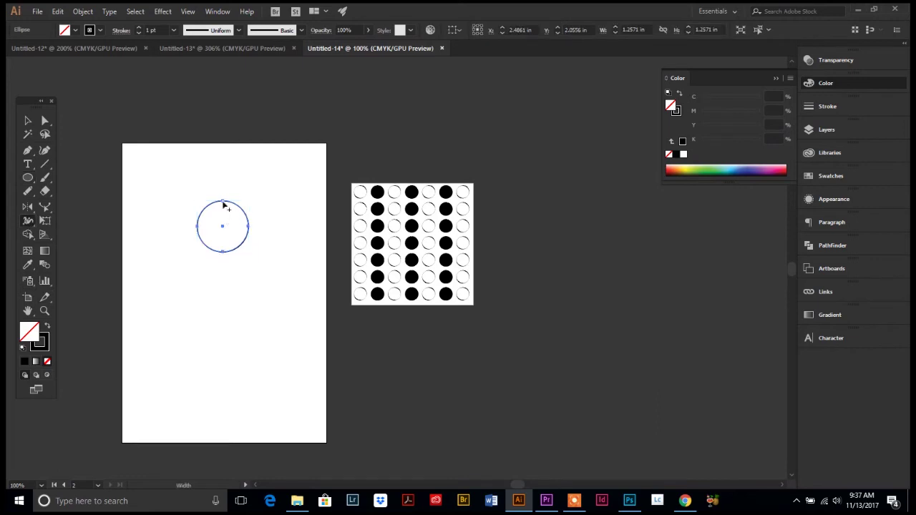
{"action": "left_click_drag", "start_coordinate": [223, 207], "coordinate": [227, 212]}
{"action": "left_click", "coordinate": [30, 122]}
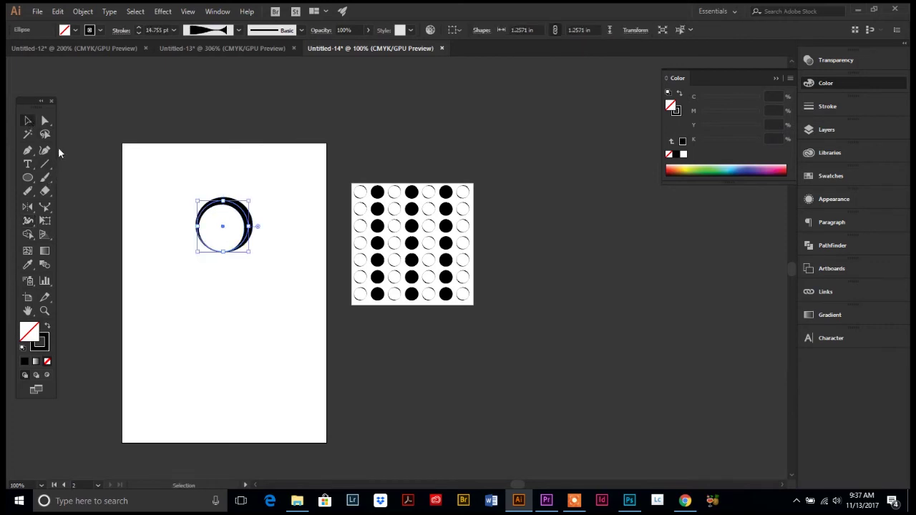
{"action": "left_click", "coordinate": [33, 152]}
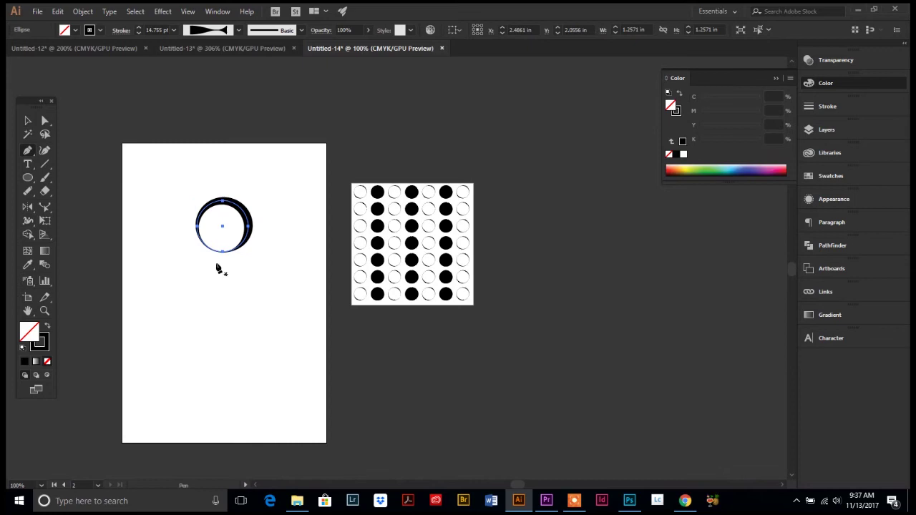
Pen-draw the dress's left shoulder, side and curved flaring skirt hem below the head
{"action": "left_click", "coordinate": [212, 252]}
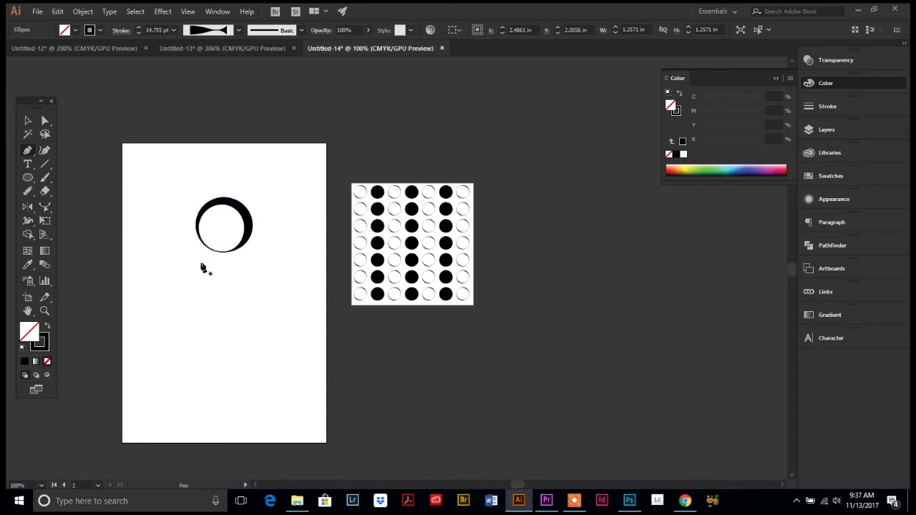
{"action": "left_click", "coordinate": [195, 265]}
{"action": "left_click", "coordinate": [185, 270]}
{"action": "key", "text": "ctrl+z"}
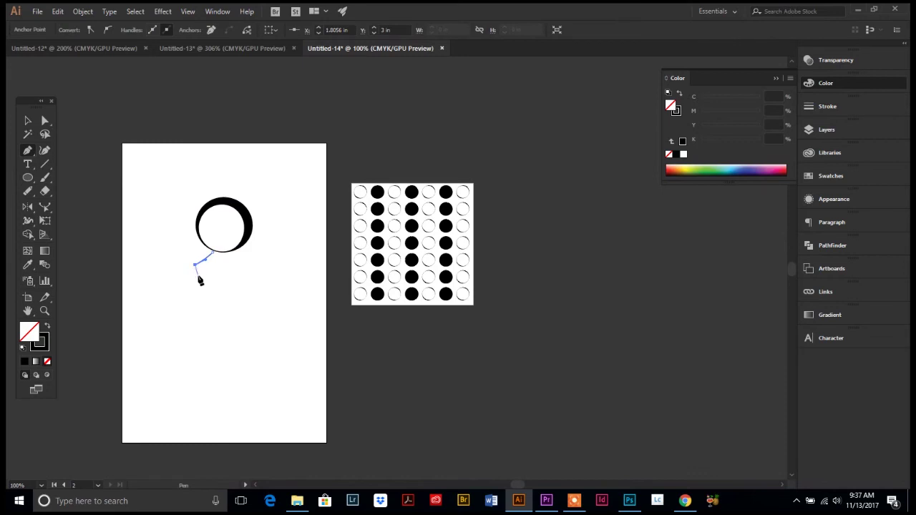
{"action": "left_click", "coordinate": [196, 273]}
{"action": "left_click", "coordinate": [210, 275]}
{"action": "left_click_drag", "start_coordinate": [174, 317], "coordinate": [145, 329]}
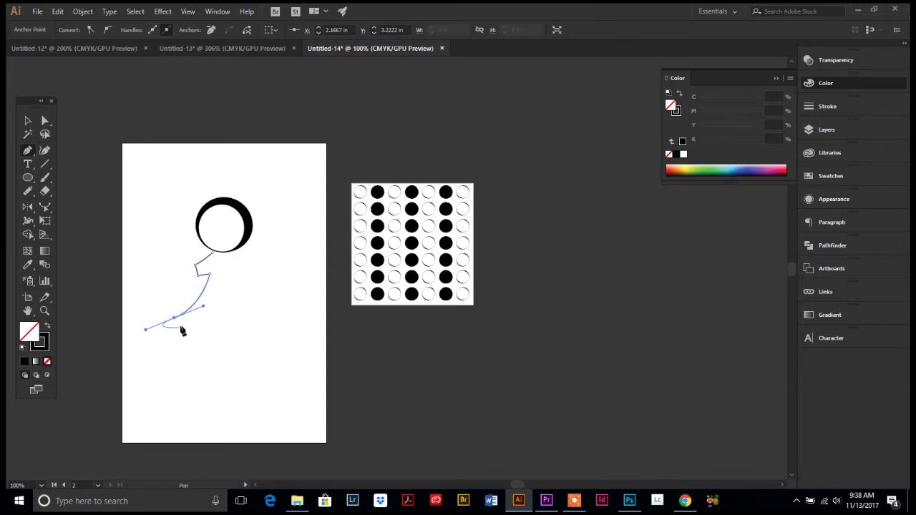
Finish the dress with the right skirt corner, right sleeve and a V neckline
{"action": "left_click", "coordinate": [272, 314]}
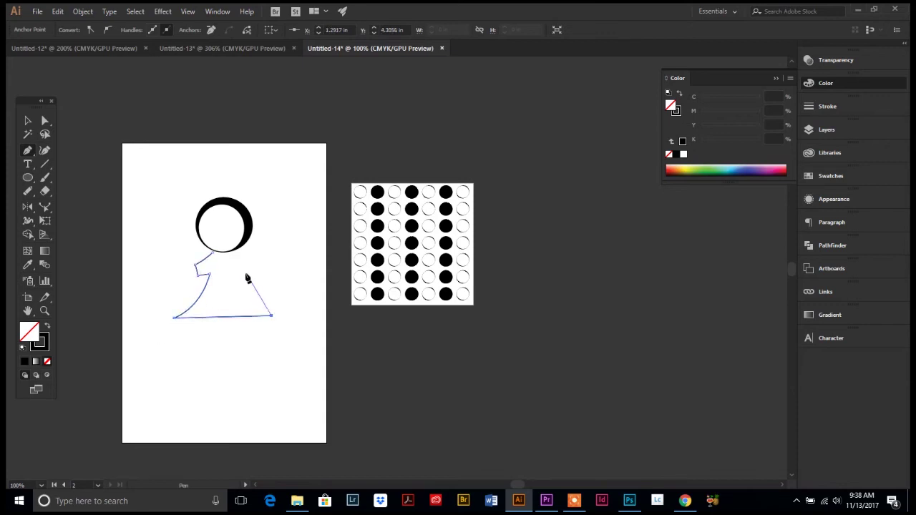
{"action": "left_click", "coordinate": [245, 272]}
{"action": "left_click", "coordinate": [254, 272]}
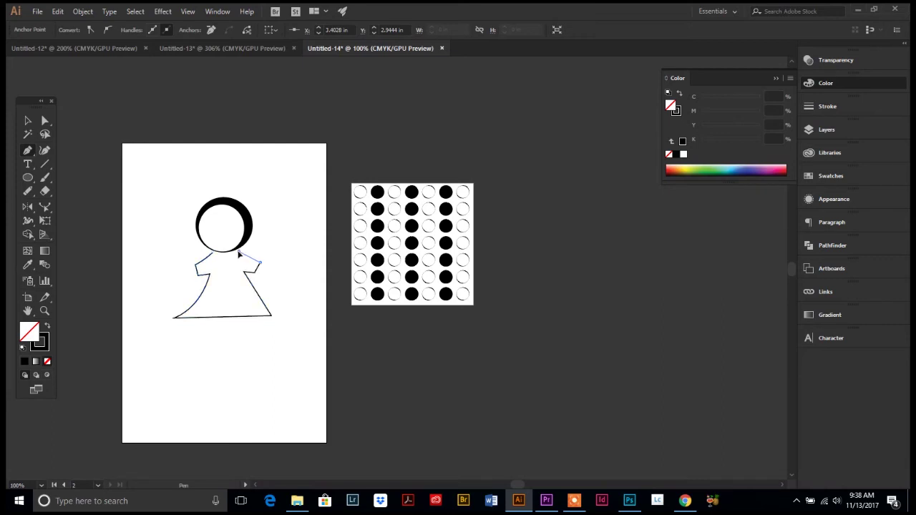
{"action": "left_click", "coordinate": [239, 252]}
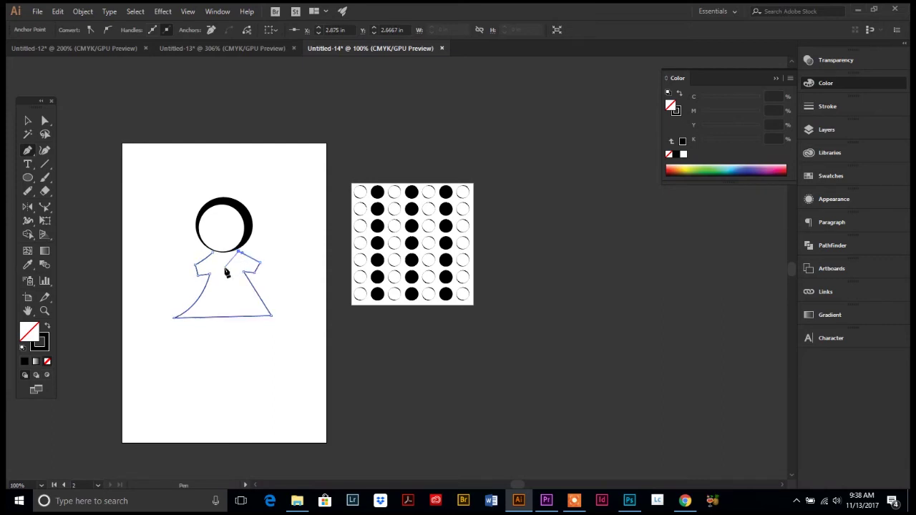
{"action": "left_click", "coordinate": [223, 265]}
{"action": "left_click", "coordinate": [27, 120]}
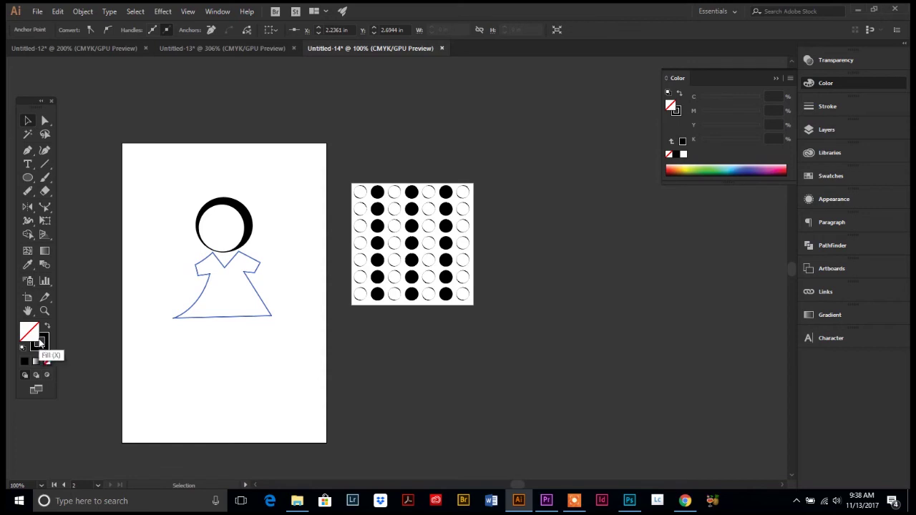
Set the dress stroke to None and fill it with the Polka Dots pattern swatch
{"action": "left_click", "coordinate": [43, 345]}
{"action": "left_click", "coordinate": [48, 363]}
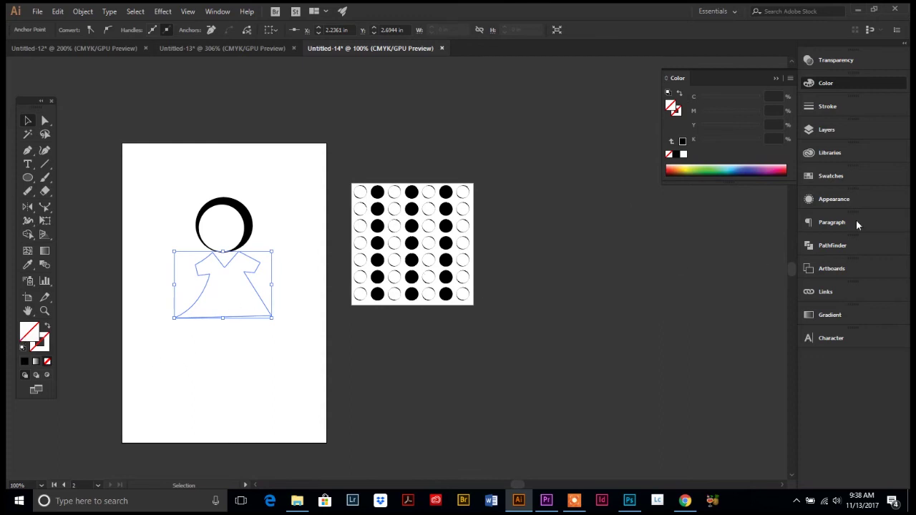
{"action": "left_click", "coordinate": [837, 176]}
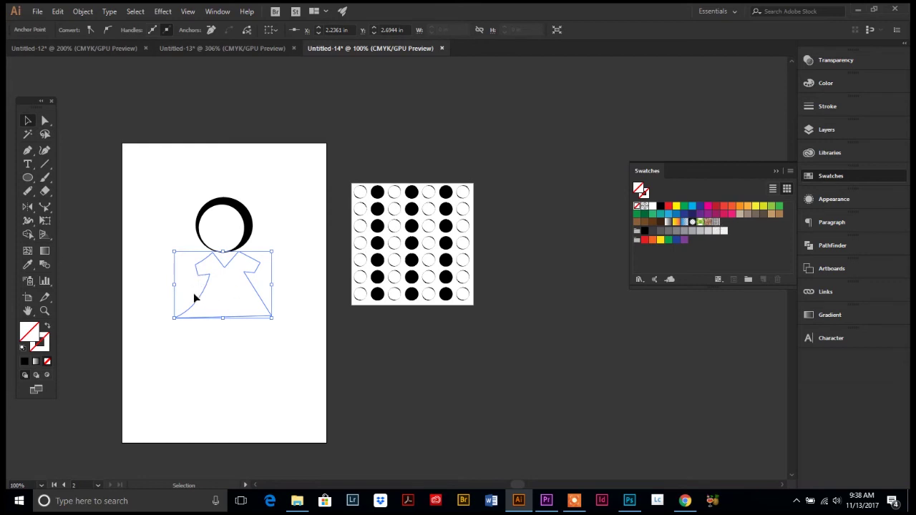
{"action": "left_click", "coordinate": [715, 222]}
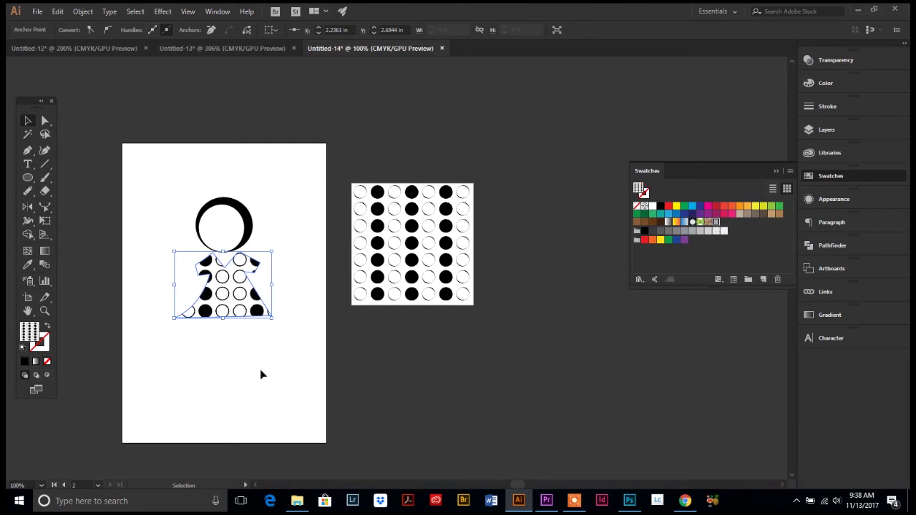
Give the polka-dot dress a black stroke with a weight of 3 pt
{"action": "left_click", "coordinate": [272, 431]}
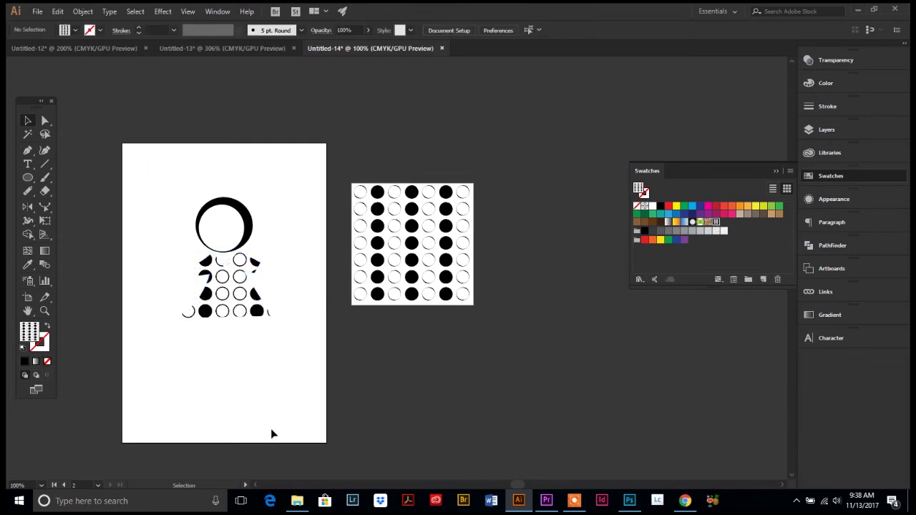
{"action": "left_click", "coordinate": [241, 299]}
{"action": "left_click", "coordinate": [43, 346]}
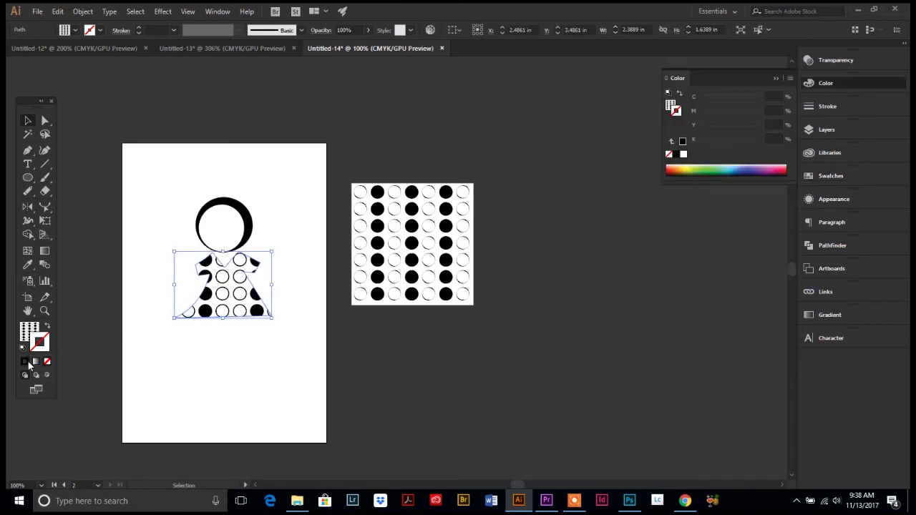
{"action": "left_click", "coordinate": [26, 362]}
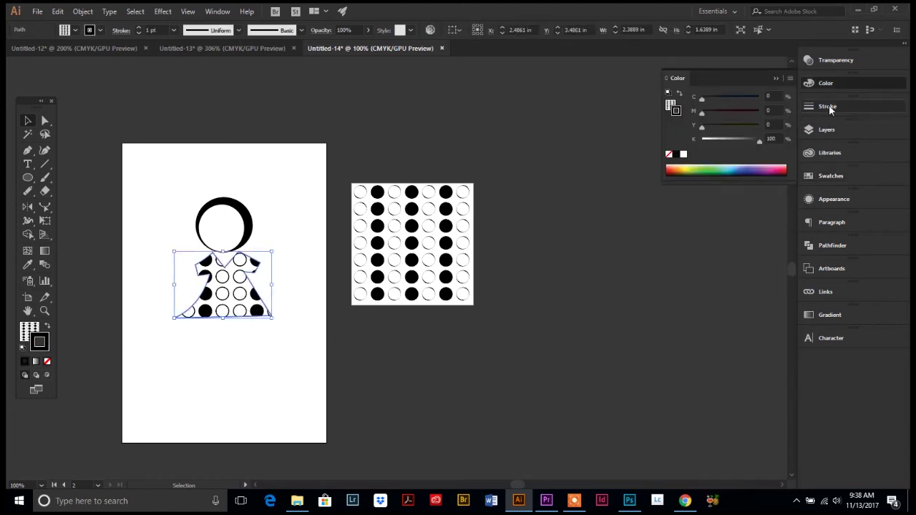
{"action": "left_click", "coordinate": [827, 106]}
{"action": "left_click", "coordinate": [710, 118]}
{"action": "left_click", "coordinate": [710, 118]}
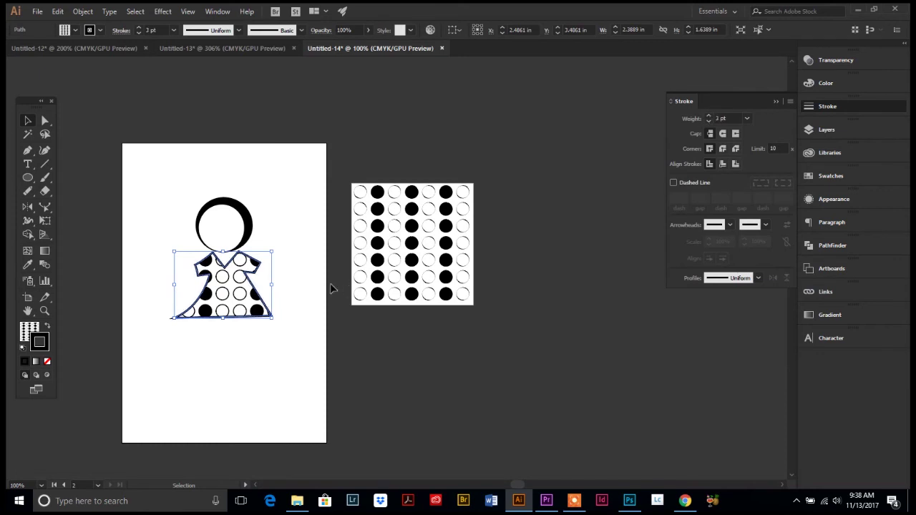
Change the dress outline's cap and corner styles in the Stroke panel
{"action": "left_click", "coordinate": [333, 286]}
{"action": "left_click", "coordinate": [206, 321]}
{"action": "left_click", "coordinate": [722, 133]}
{"action": "left_click", "coordinate": [722, 148]}
{"action": "left_click", "coordinate": [265, 361]}
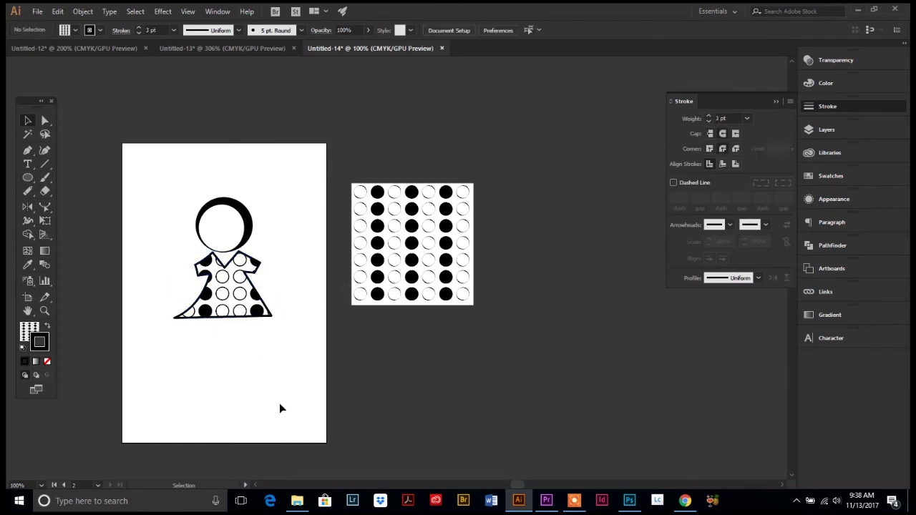